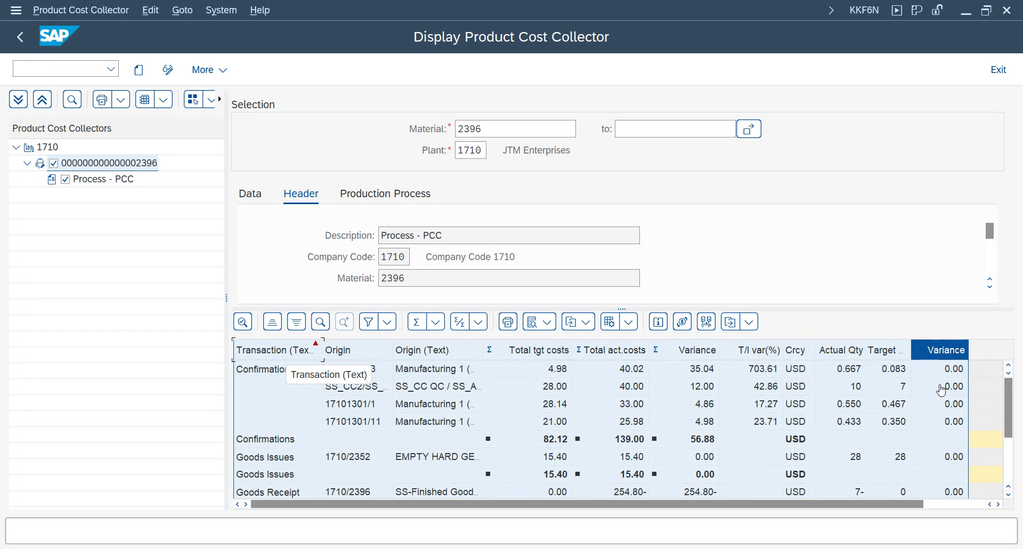
- Switch to the Simple Solution - Product Costing workbook in Excel and paste the copied cost table into Sheet2 starting at cell D48
{"action": "left_click", "coordinate": [942, 389]}
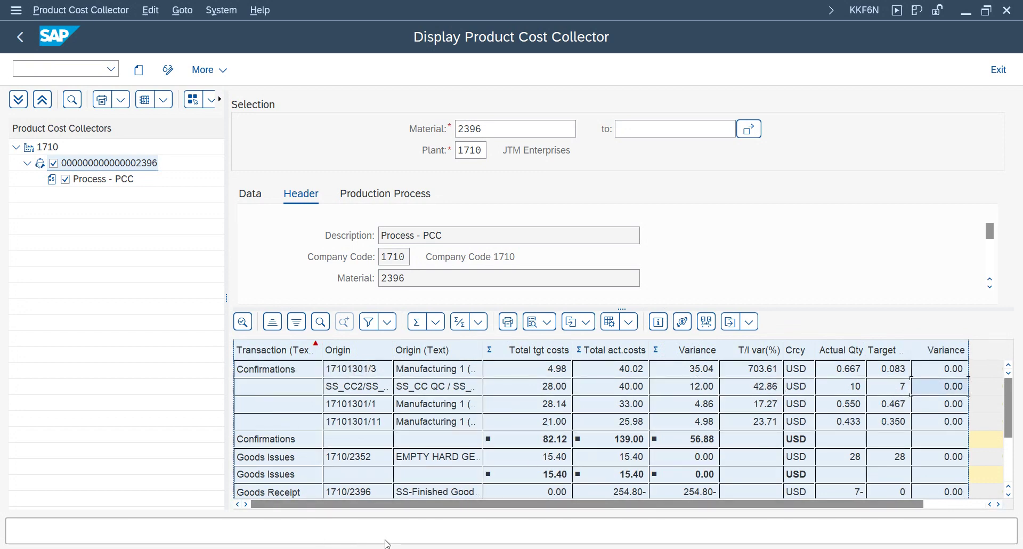
{"action": "left_click", "coordinate": [385, 548]}
{"action": "scroll", "coordinate": [440, 414], "scroll_direction": "down", "scroll_amount": 11}
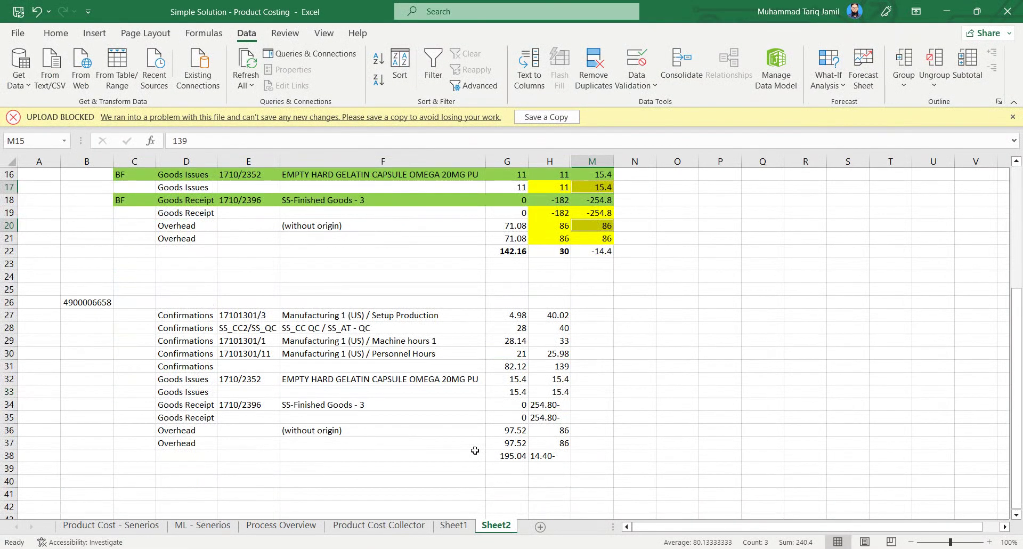
{"action": "left_click", "coordinate": [176, 353]}
{"action": "key", "text": "ctrl+v"}
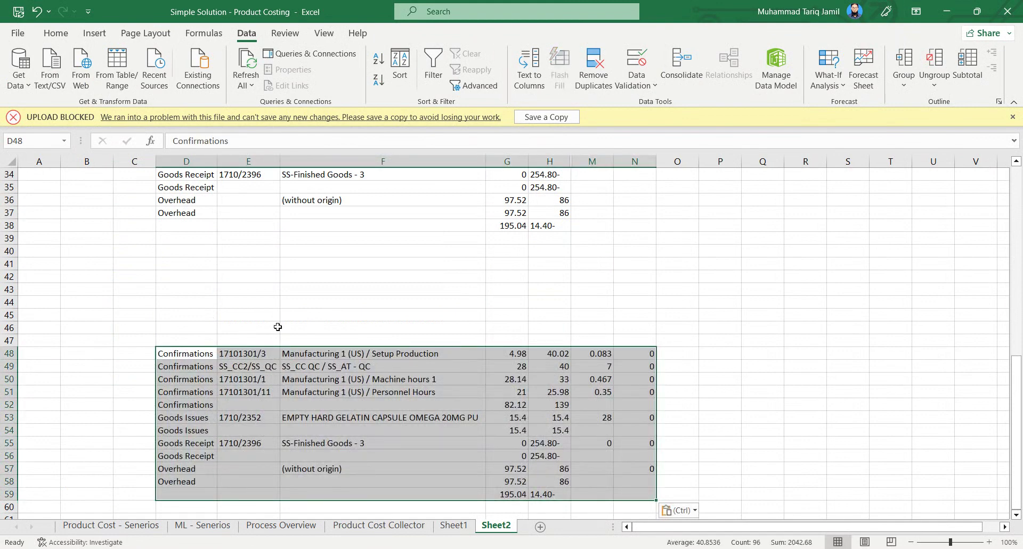
- Unhide the hidden columns between H and M on Sheet2
{"action": "scroll", "coordinate": [253, 326], "scroll_direction": "up", "scroll_amount": 9}
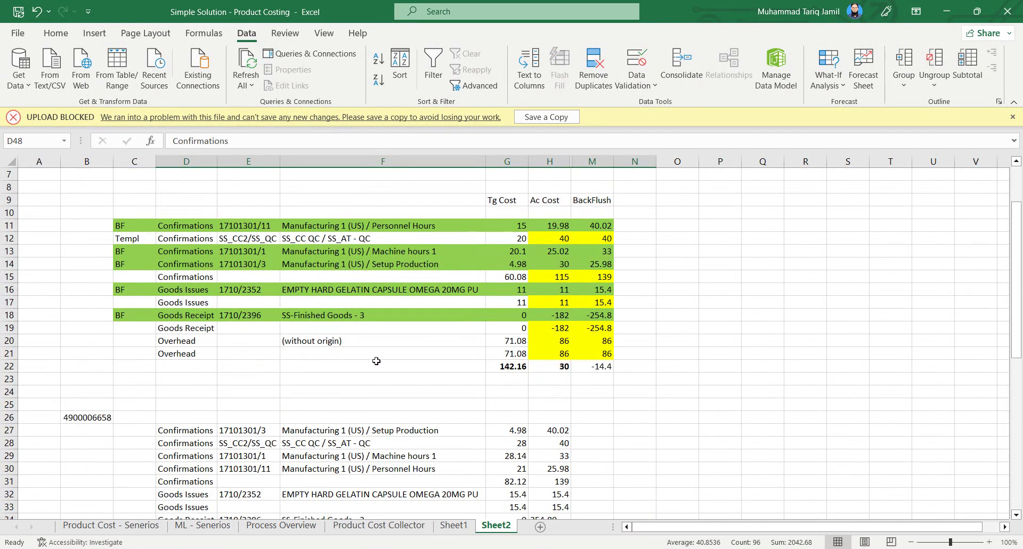
{"action": "scroll", "coordinate": [462, 478], "scroll_direction": "down", "scroll_amount": 5}
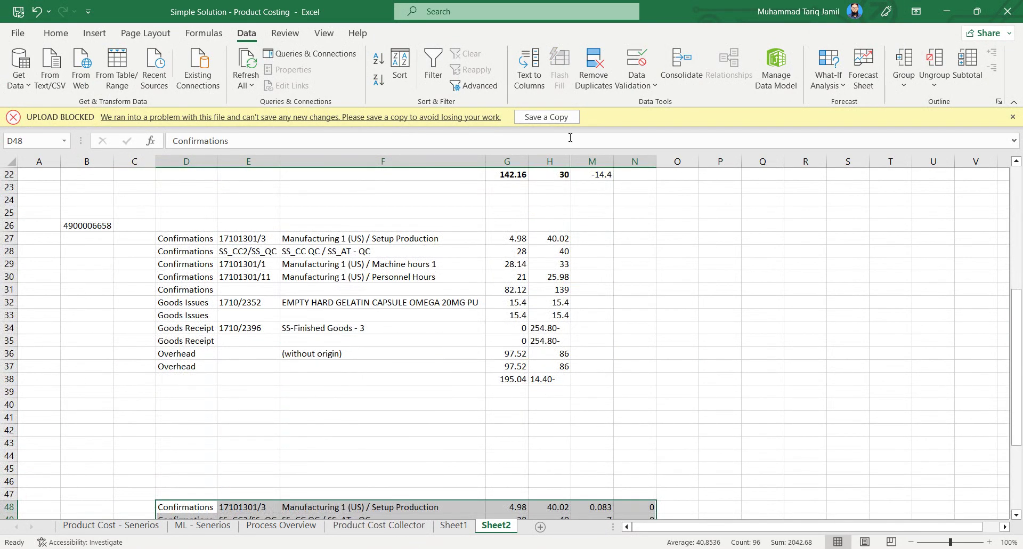
{"action": "left_click_drag", "start_coordinate": [559, 160], "coordinate": [687, 161]}
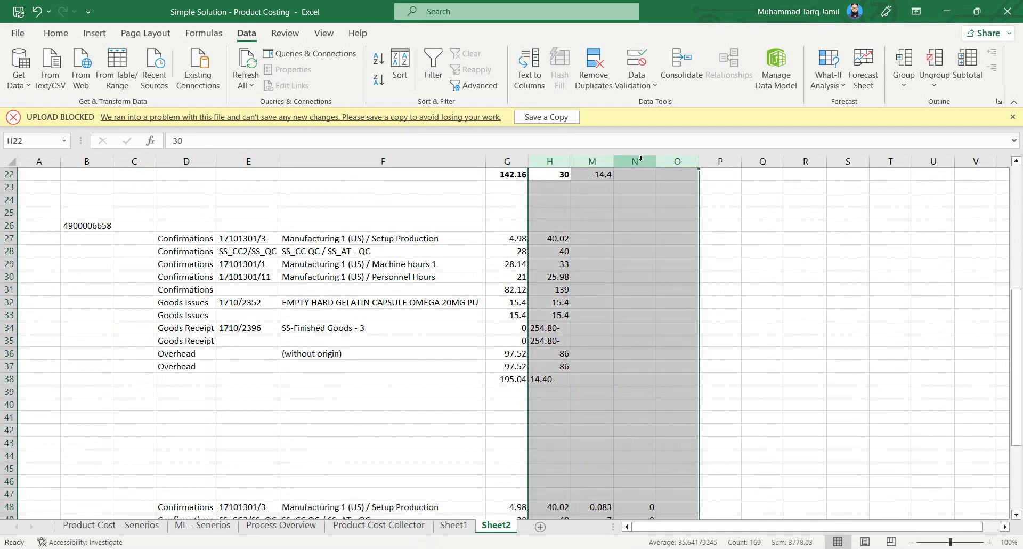
{"action": "right_click", "coordinate": [639, 159]}
{"action": "left_click", "coordinate": [685, 412]}
{"action": "scroll", "coordinate": [687, 394], "scroll_direction": "down", "scroll_amount": 5}
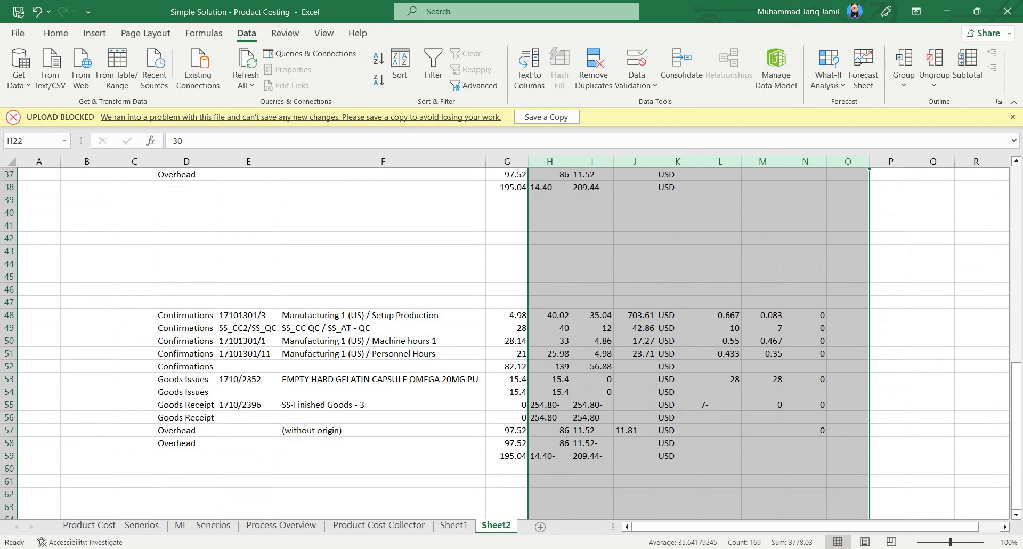
- Check the column headings in SAP, return to Excel, and enter the headers Tran, Org and Org _ text in D46:F46
{"action": "mouse_move", "coordinate": [435, 547]}
{"action": "left_click", "coordinate": [449, 519]}
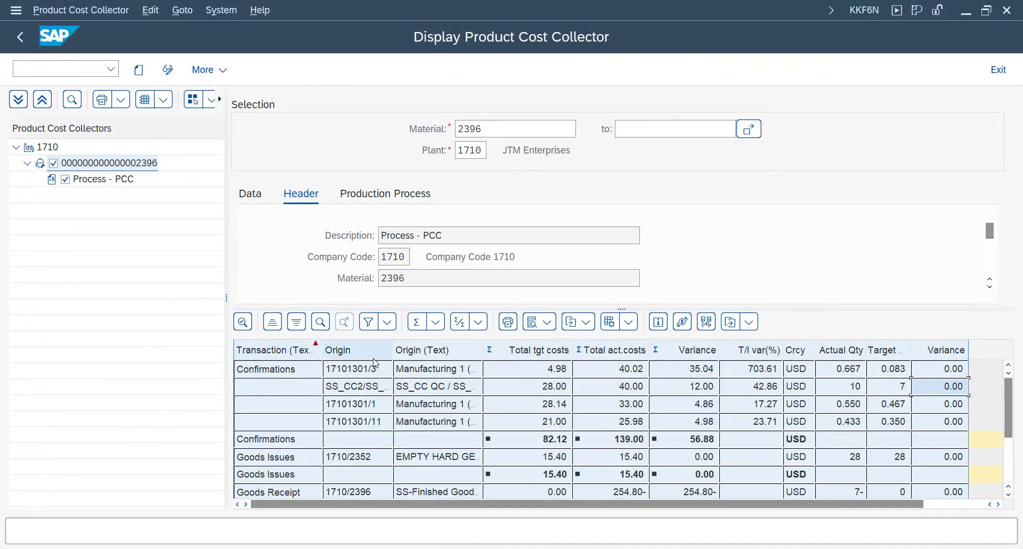
{"action": "left_click", "coordinate": [411, 548]}
{"action": "key", "text": "alt+Tab"}
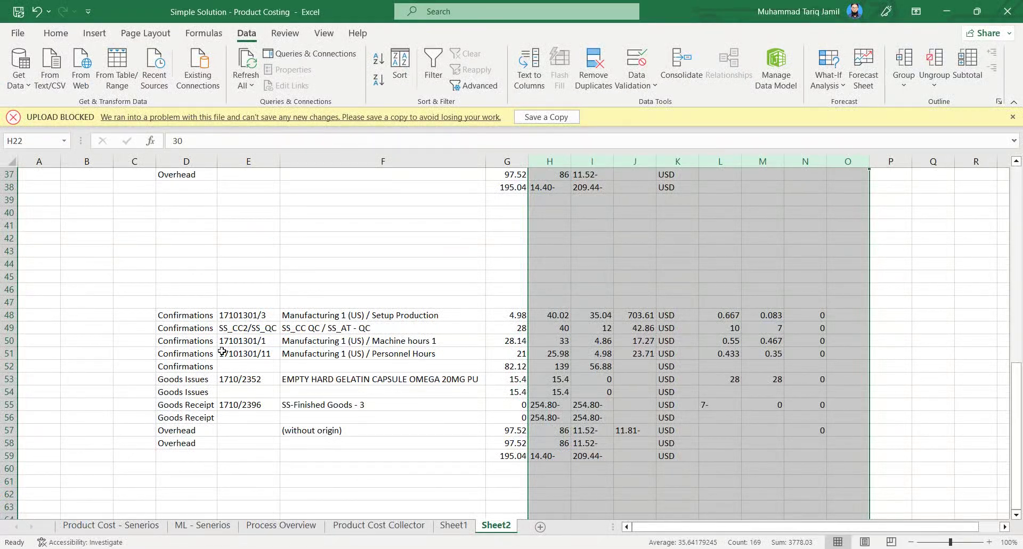
{"action": "left_click", "coordinate": [177, 288]}
{"action": "type", "text": "T"}
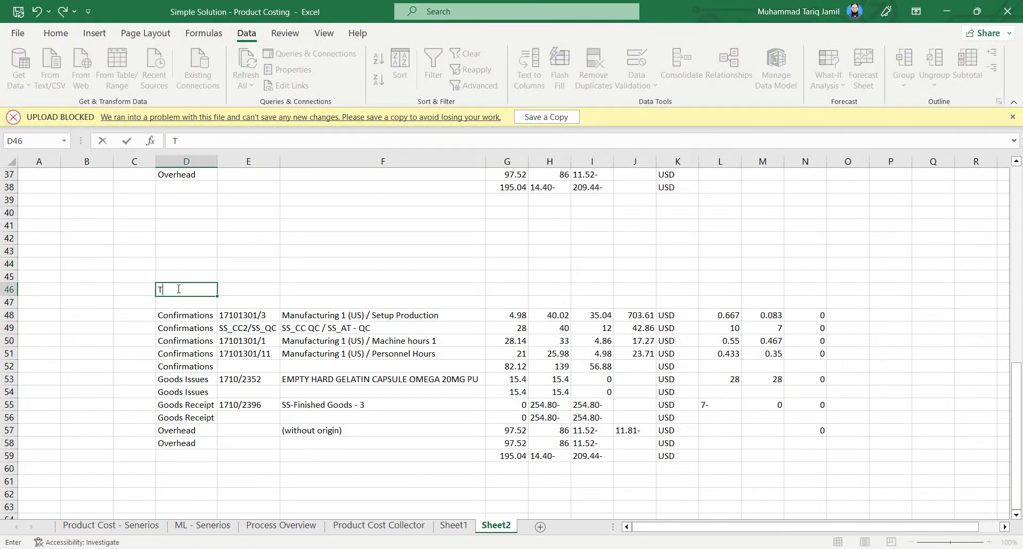
{"action": "type", "text": "ran"}
{"action": "key", "text": "Tab"}
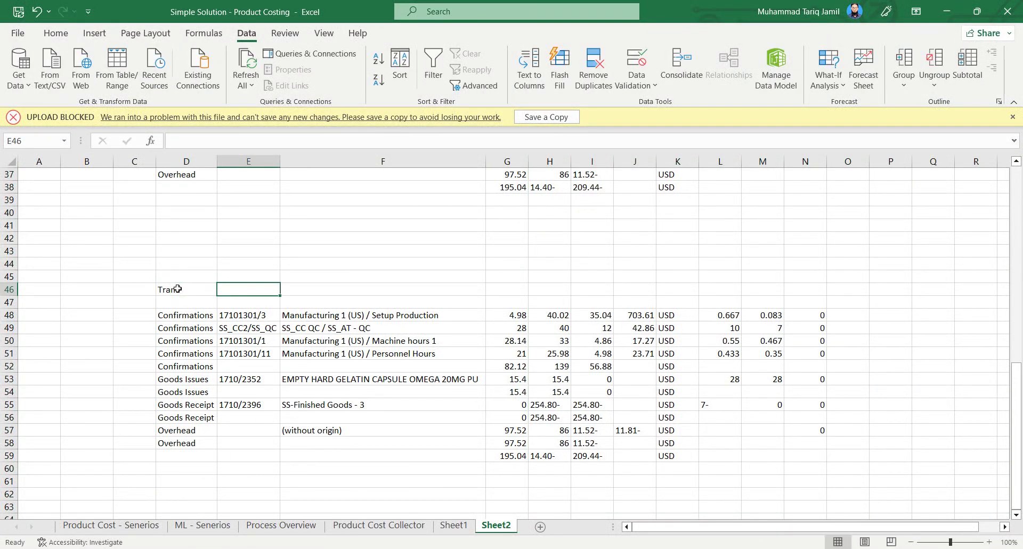
{"action": "type", "text": "Org"}
{"action": "key", "text": "Tab"}
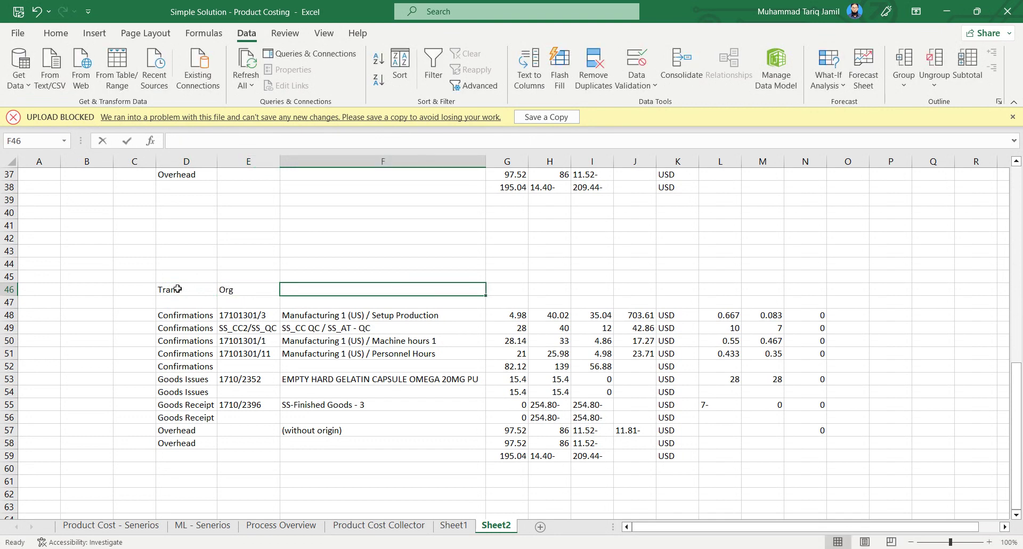
{"action": "type", "text": "Org _ text"}
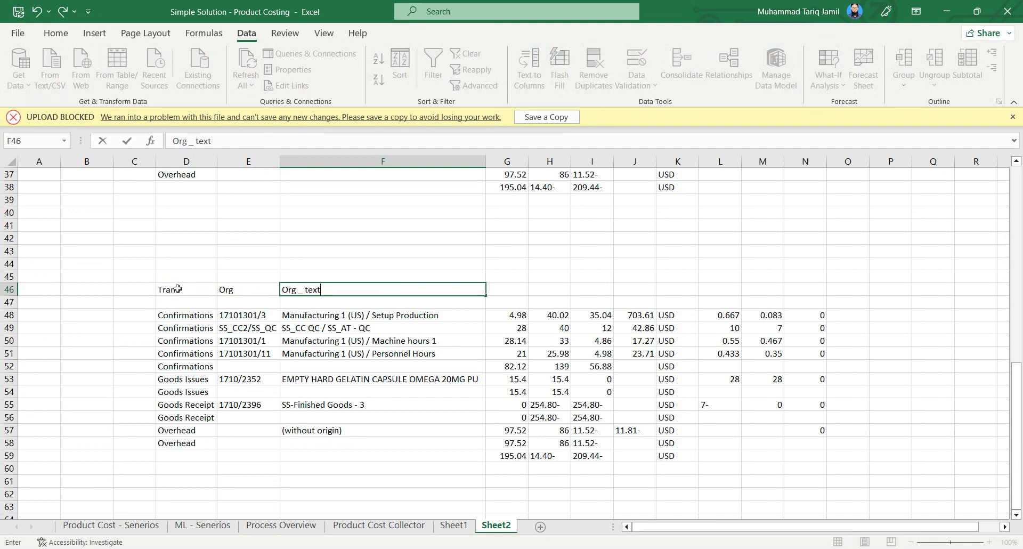
{"action": "key", "text": "Tab"}
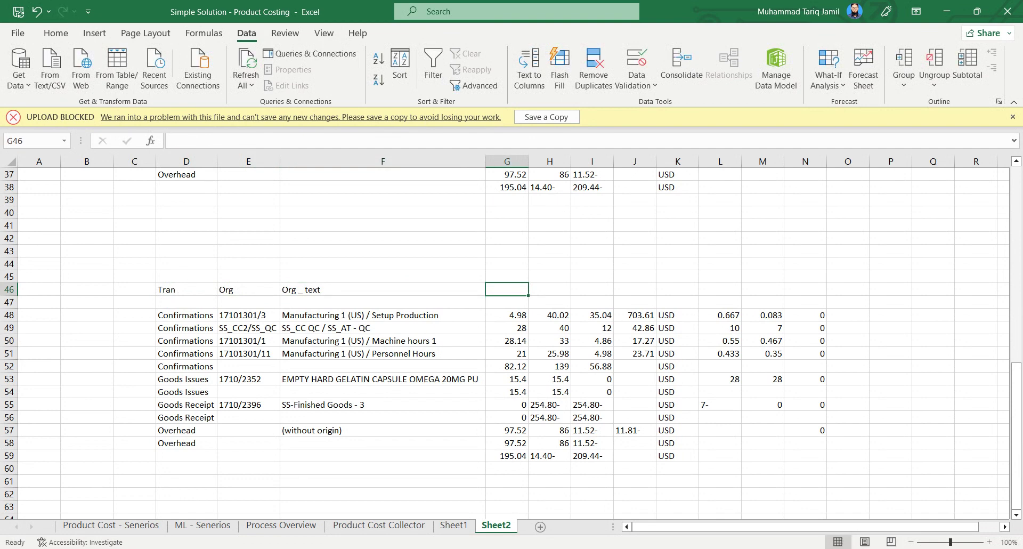
- Check the cost headings in SAP and enter the headers Tar Cost in G46 and Act Cost in H46 in Excel
{"action": "mouse_move", "coordinate": [410, 544]}
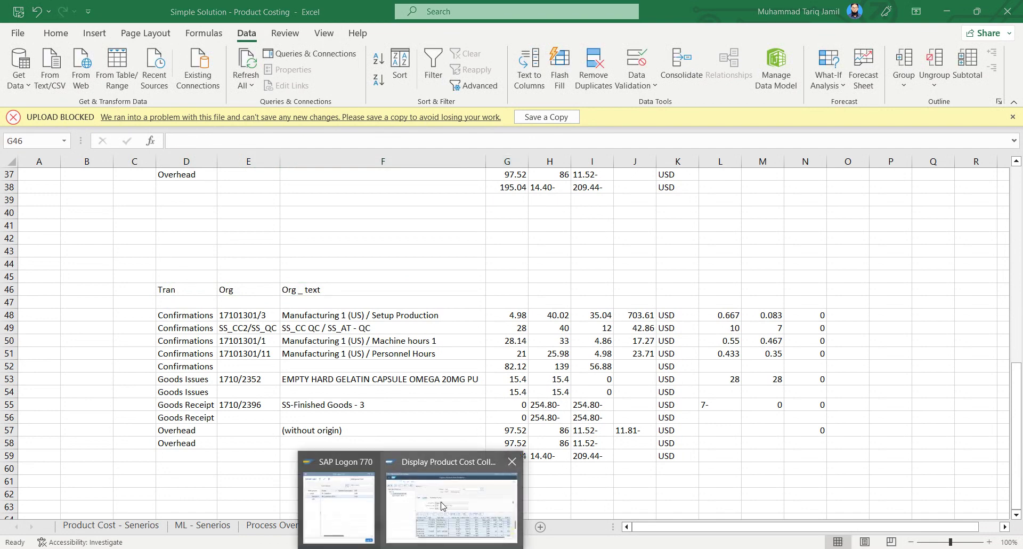
{"action": "left_click", "coordinate": [442, 506]}
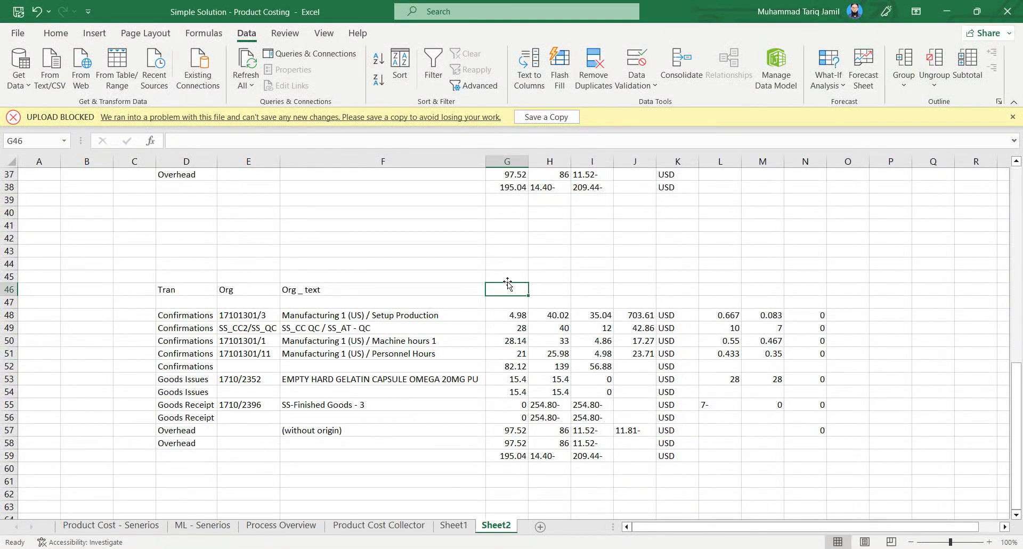
{"action": "type", "text": "Tar"}
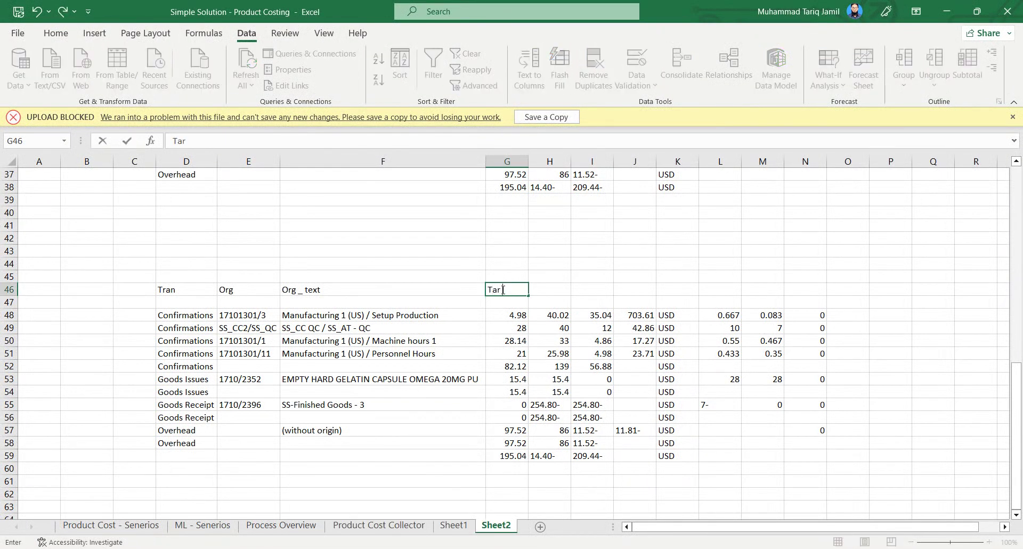
{"action": "type", "text": " Cost"}
{"action": "key", "text": "Tab"}
{"action": "type", "text": "A"}
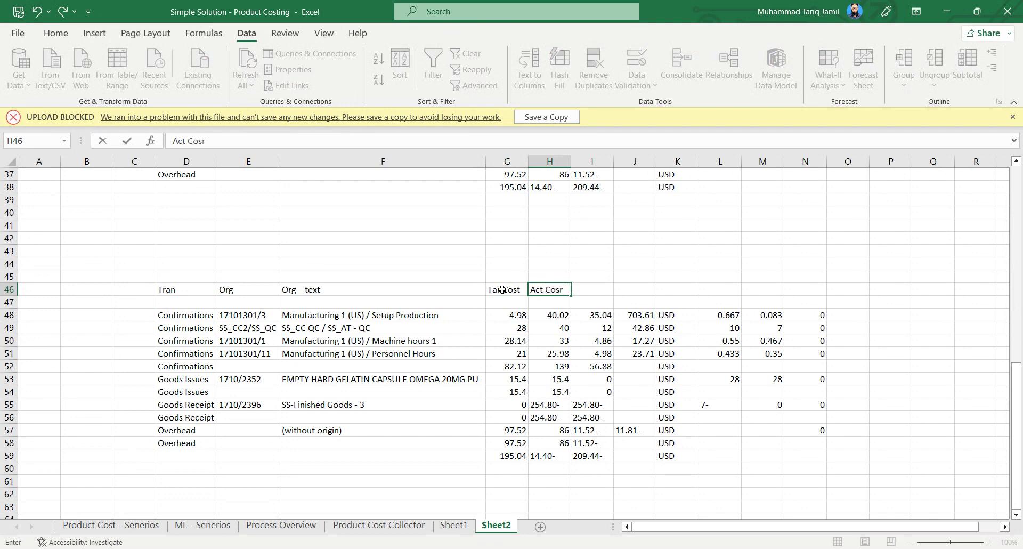
{"action": "key", "text": "Tab"}
{"action": "double_click", "coordinate": [560, 290]}
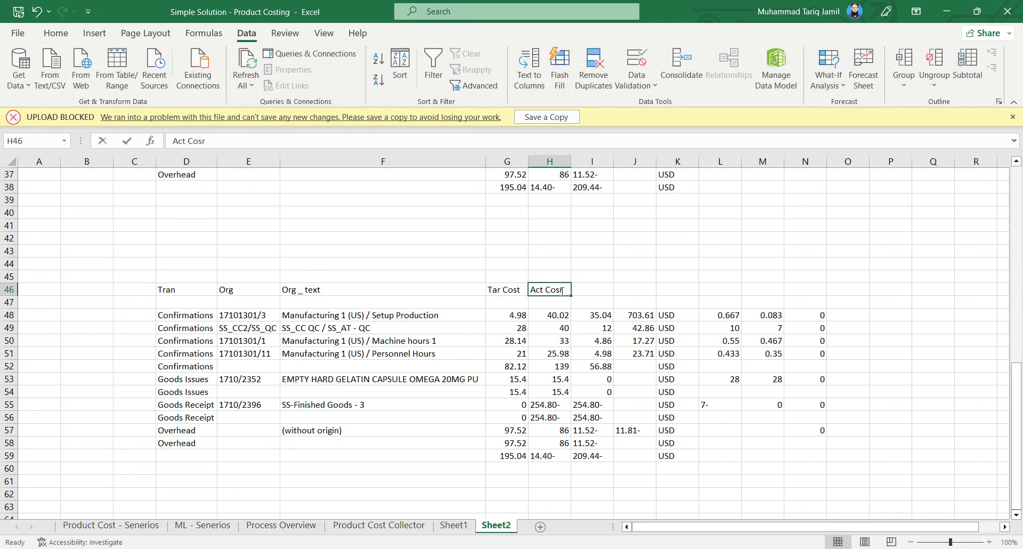
{"action": "key", "text": "Tab"}
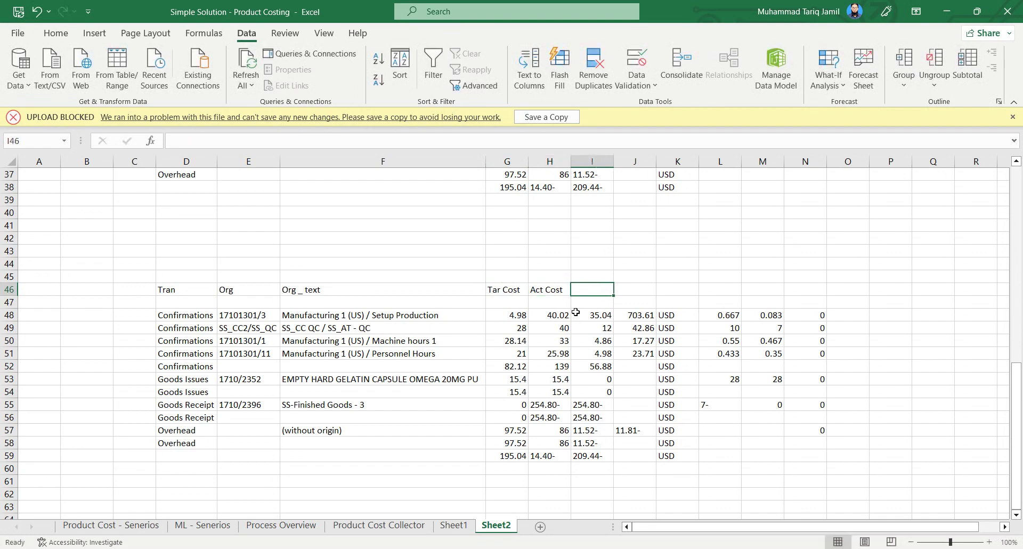
- Check the variance headings in SAP and enter the headers Var in I46 and Var % in J46
{"action": "mouse_move", "coordinate": [427, 547]}
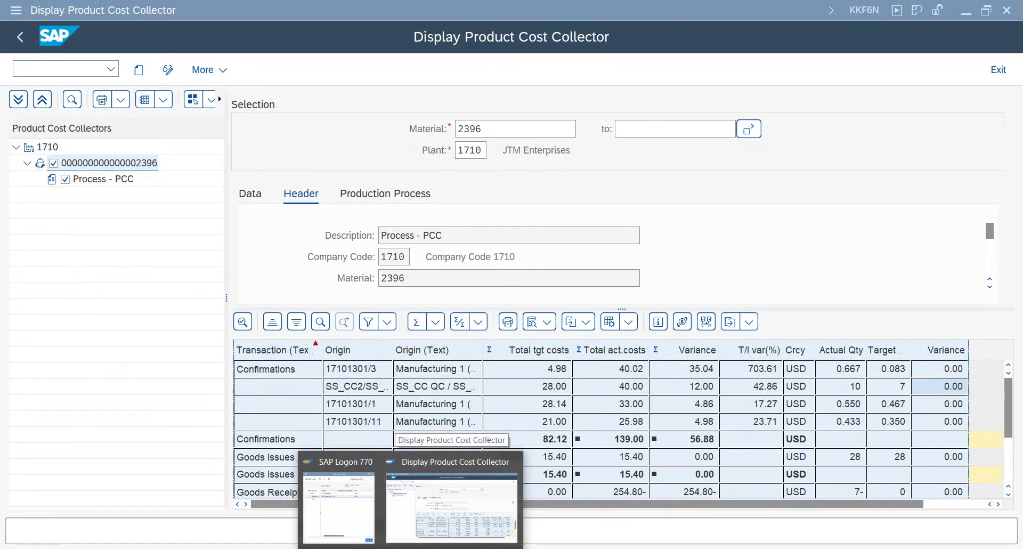
{"action": "type", "text": "Var"}
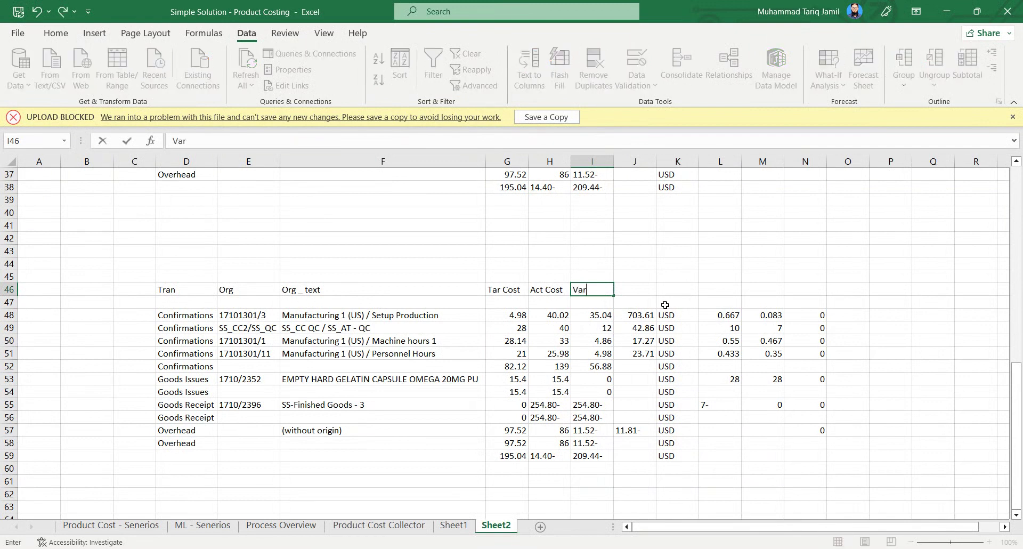
{"action": "key", "text": "Tab"}
{"action": "type", "text": "V"}
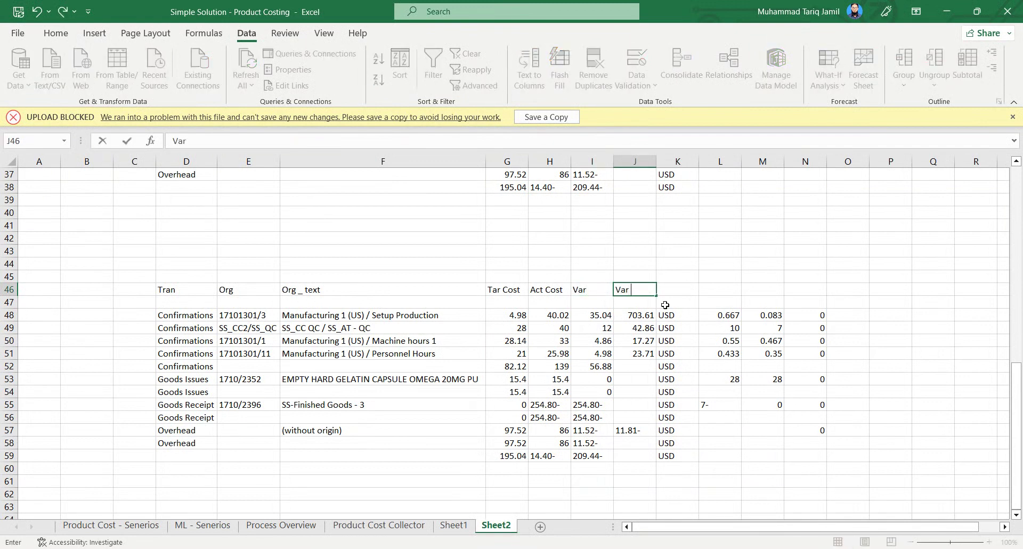
{"action": "type", "text": "ar %"}
{"action": "key", "text": "Tab"}
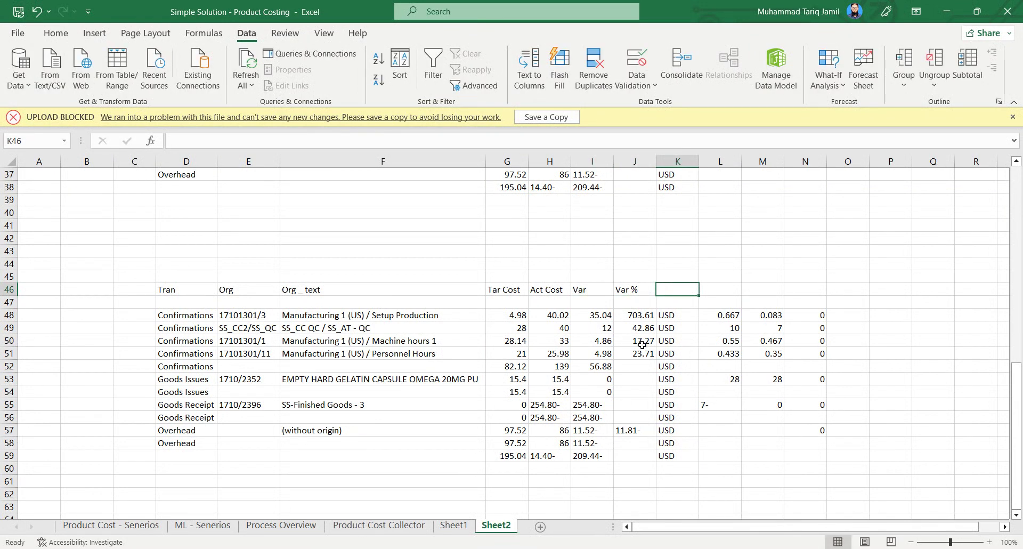
- Leave the currency column's header blank, check the quantity headings in SAP, and enter Act Qty, Tar Qty and Var in L46:N46
{"action": "key", "text": "Tab"}
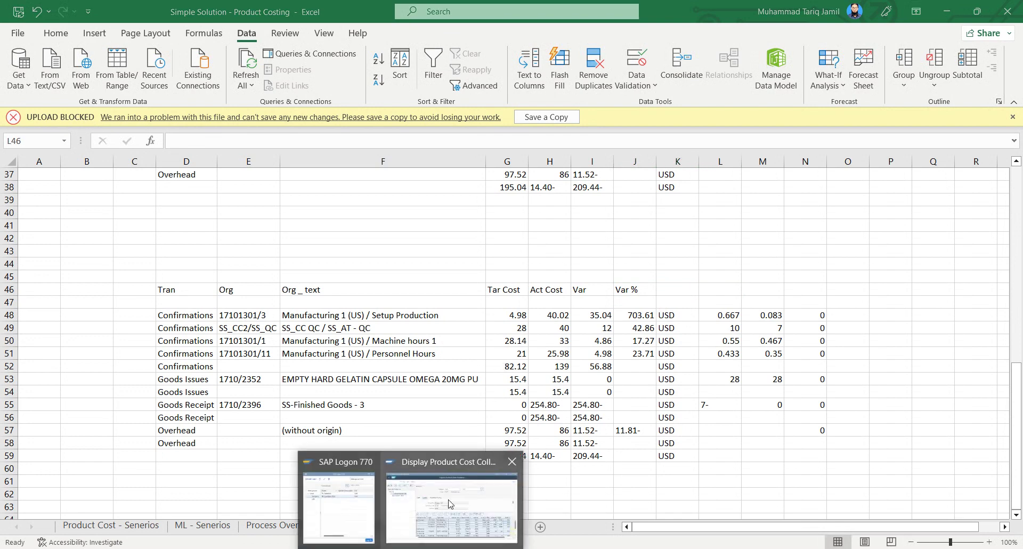
{"action": "mouse_move", "coordinate": [450, 503]}
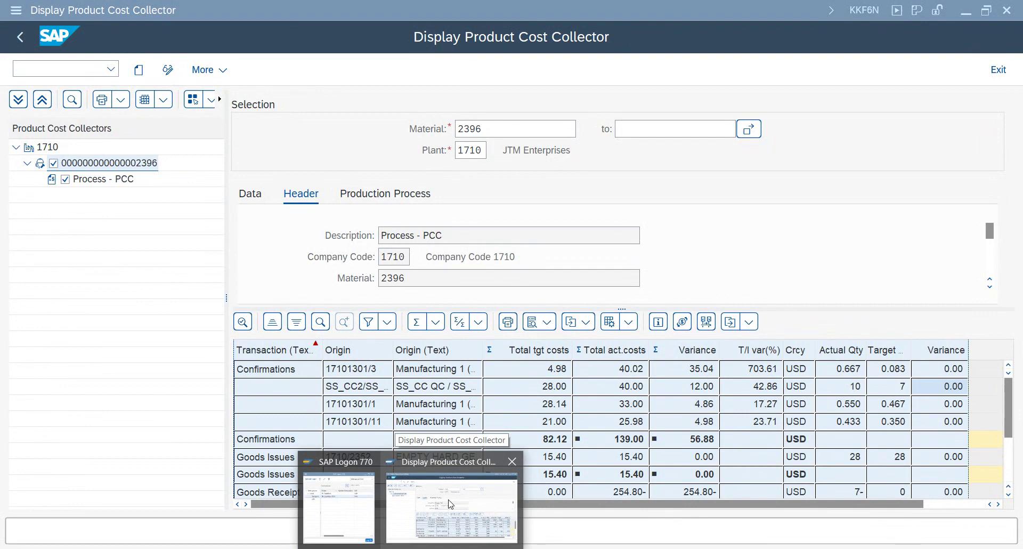
{"action": "left_click", "coordinate": [451, 504]}
{"action": "left_click", "coordinate": [353, 548]}
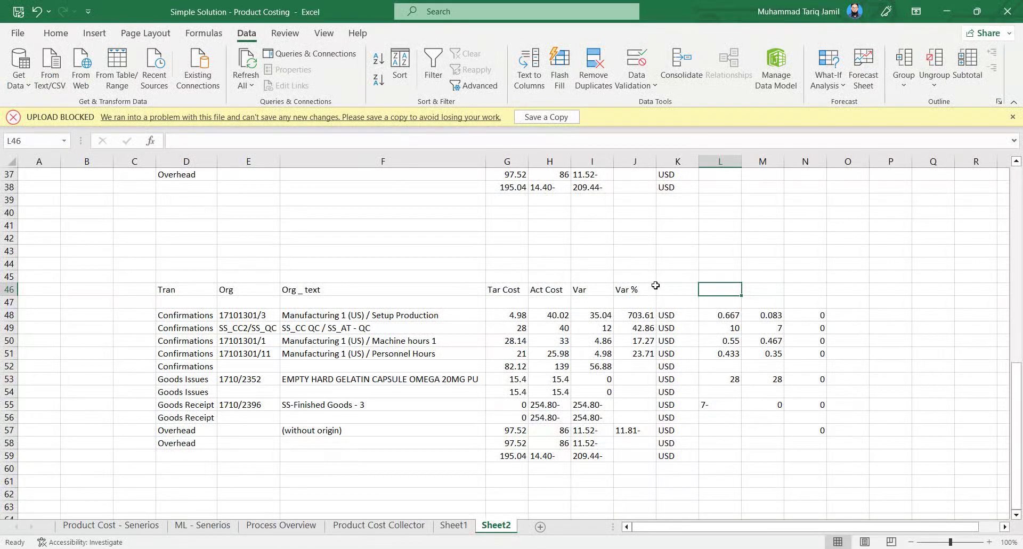
{"action": "type", "text": "Ac"}
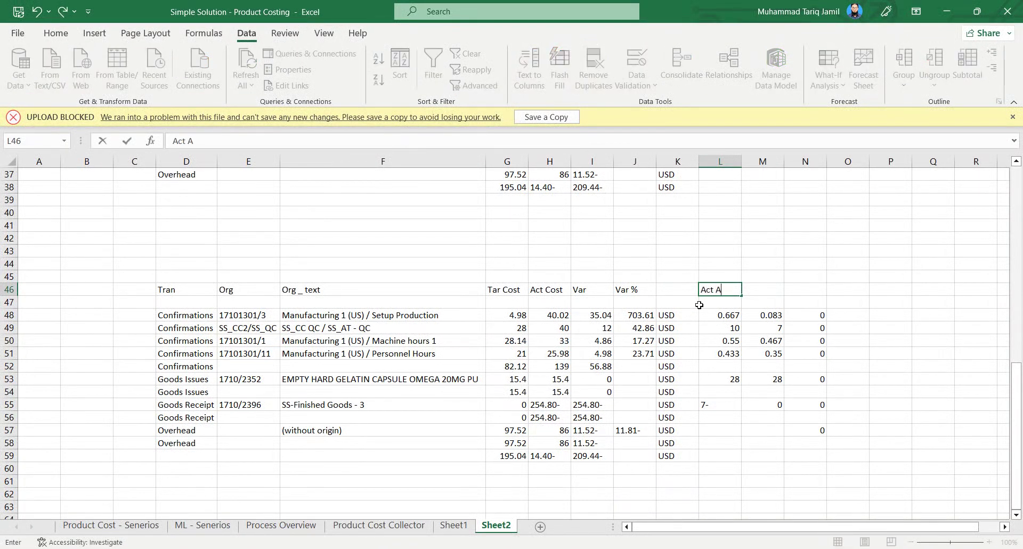
{"action": "type", "text": "t Qty"}
{"action": "key", "text": "Tab"}
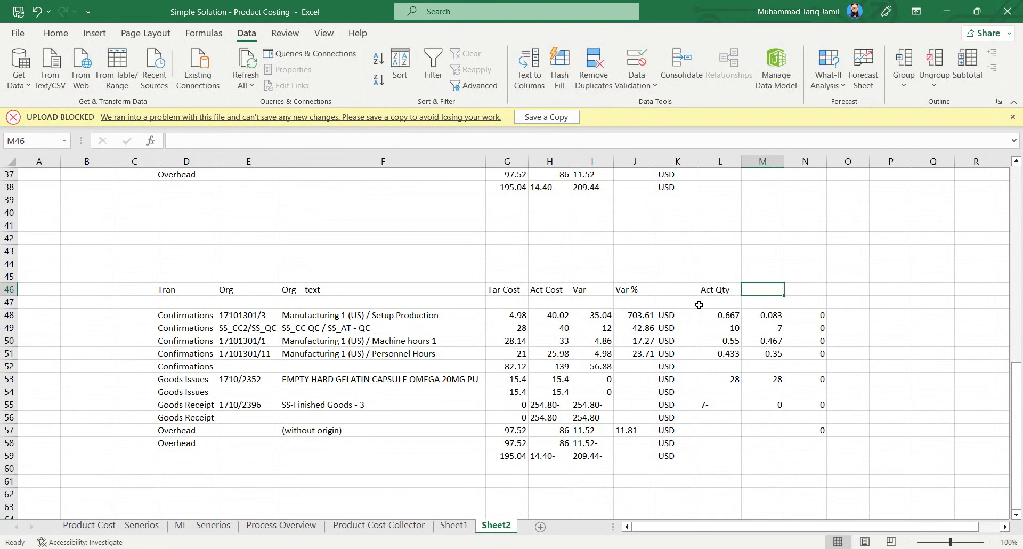
{"action": "type", "text": "Tar Qty"}
{"action": "key", "text": "Tab"}
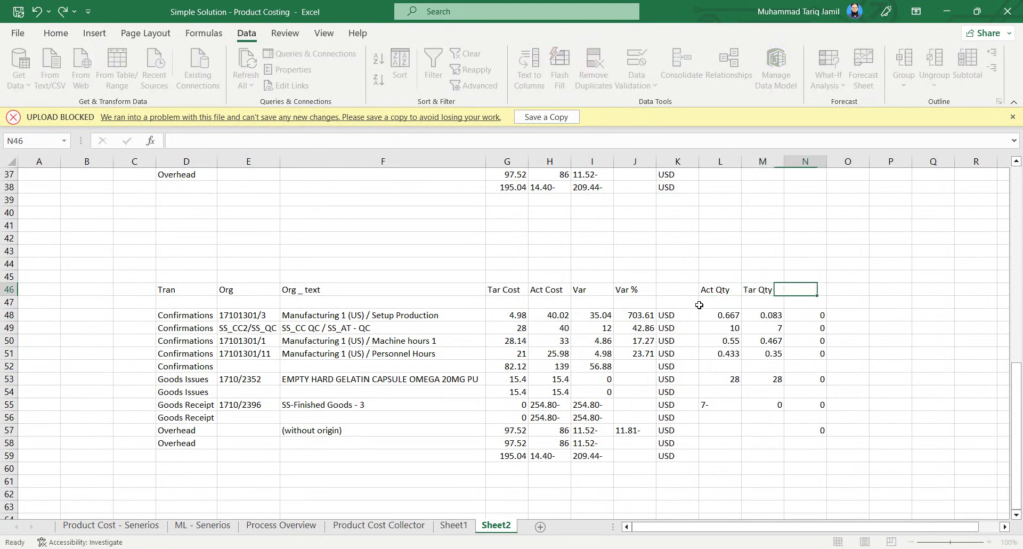
{"action": "type", "text": "Var"}
{"action": "key", "text": "Tab"}
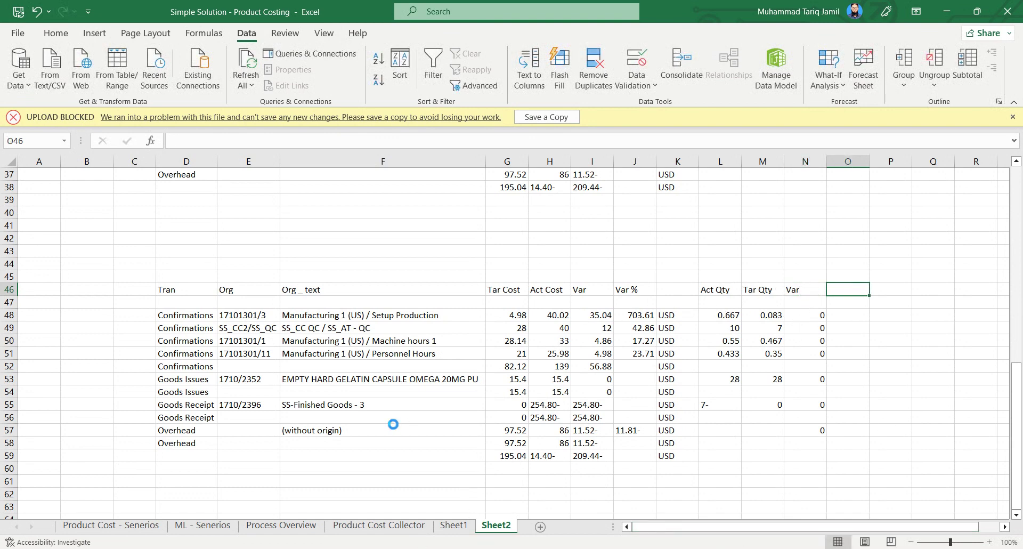
- Make the header cells from Tran to Tar Qty in D46:M46 bold
{"action": "left_click", "coordinate": [181, 289]}
{"action": "left_click_drag", "start_coordinate": [181, 288], "coordinate": [773, 291]}
{"action": "left_click", "coordinate": [57, 32]}
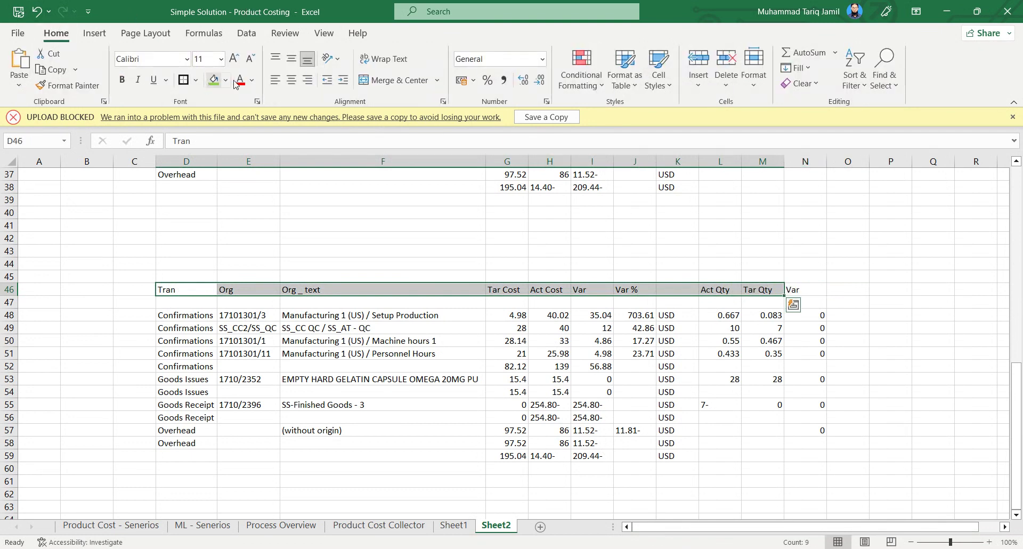
{"action": "left_click", "coordinate": [123, 80]}
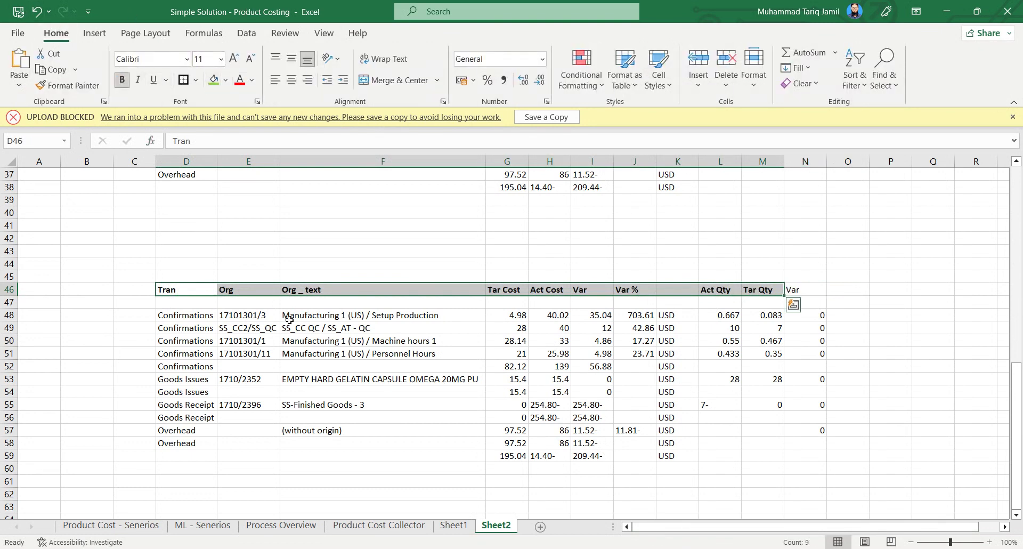
- Make the subtotal and total rows D52:M52, D54:L54, D56:L56 and D58:M59 bold
{"action": "left_click", "coordinate": [518, 364]}
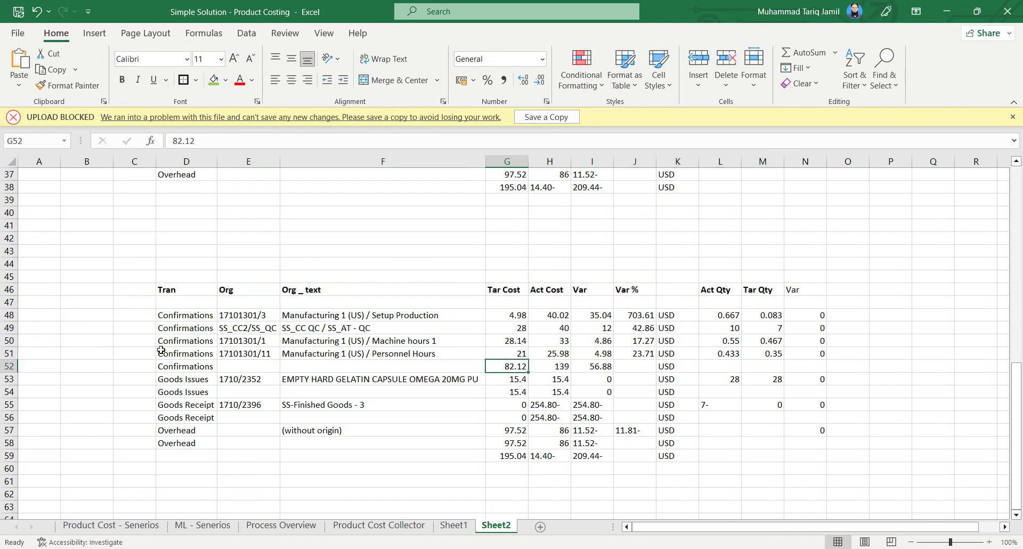
{"action": "left_click_drag", "start_coordinate": [201, 366], "coordinate": [771, 367]}
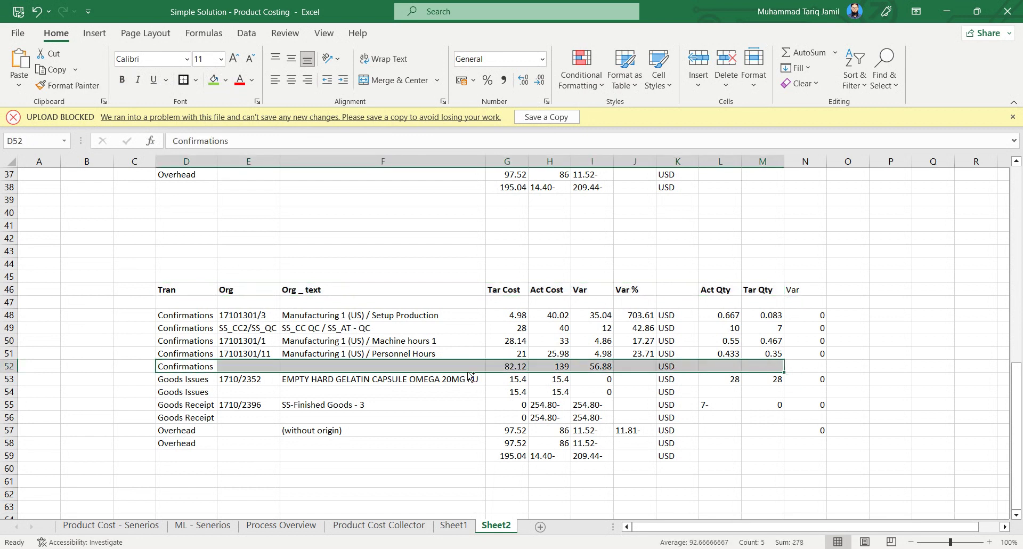
{"action": "left_click", "coordinate": [197, 392], "text": "ctrl"}
{"action": "left_click_drag", "start_coordinate": [308, 391], "coordinate": [713, 390]}
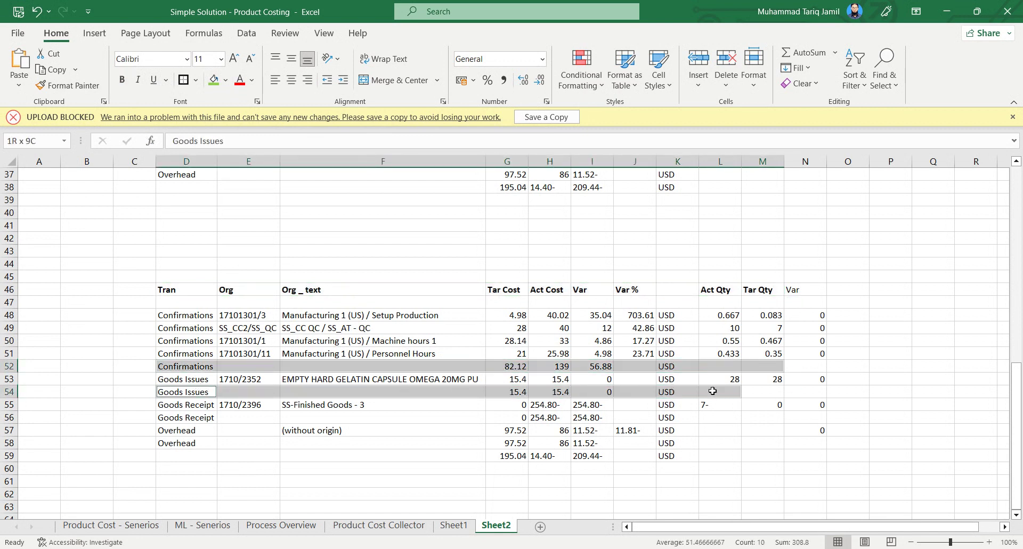
{"action": "left_click_drag", "start_coordinate": [195, 417], "coordinate": [714, 413]}
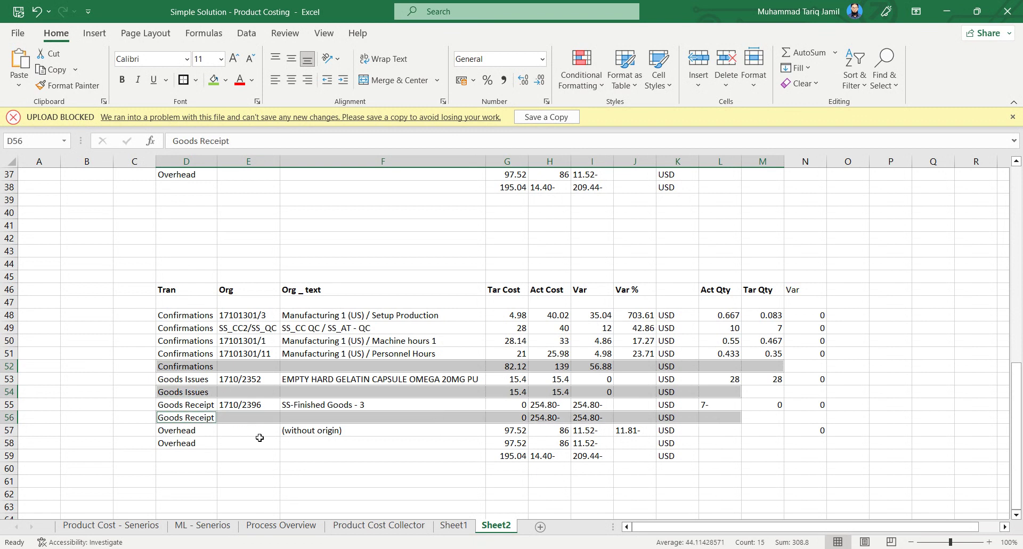
{"action": "left_click_drag", "start_coordinate": [172, 438], "coordinate": [770, 454]}
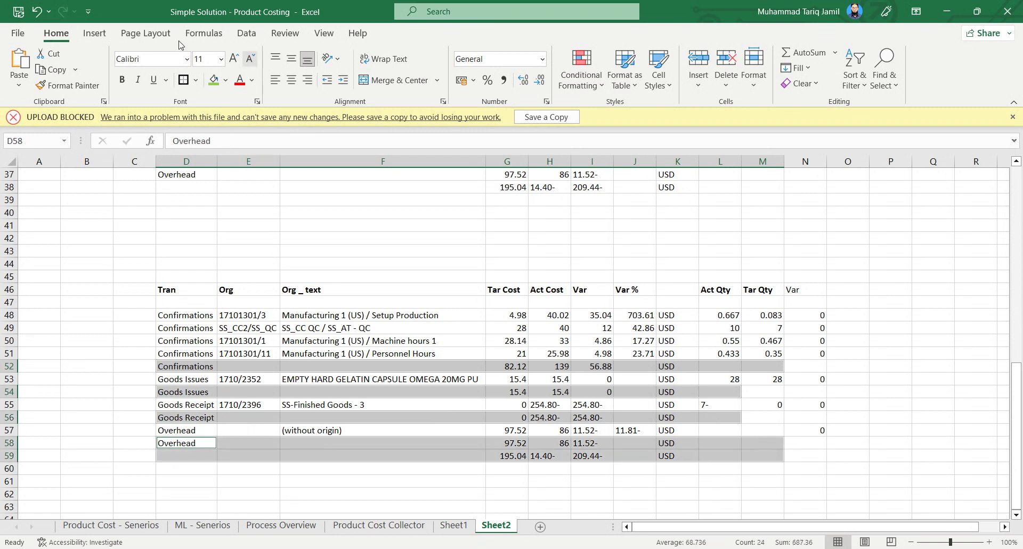
{"action": "left_click", "coordinate": [122, 80]}
- Convert the trailing-minus Act Cost values in H48:H59 to real negative numbers using Text to Columns with default settings
{"action": "left_click", "coordinate": [549, 316]}
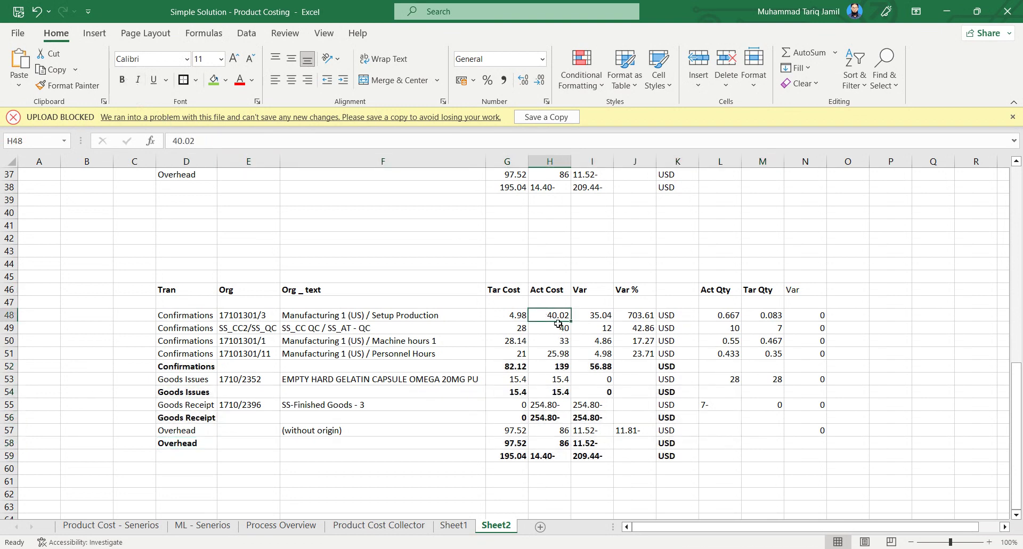
{"action": "left_click_drag", "start_coordinate": [565, 312], "coordinate": [560, 459]}
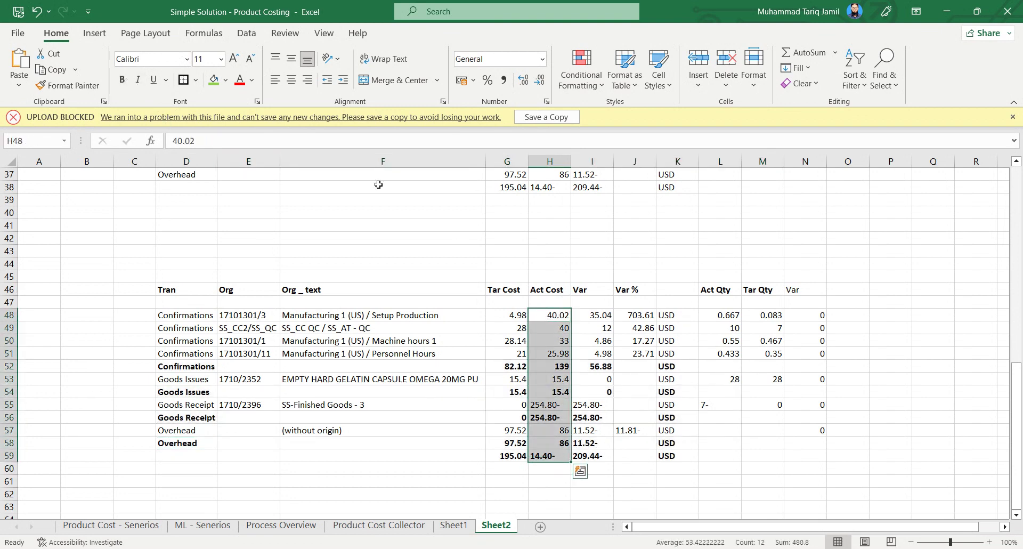
{"action": "left_click", "coordinate": [100, 35]}
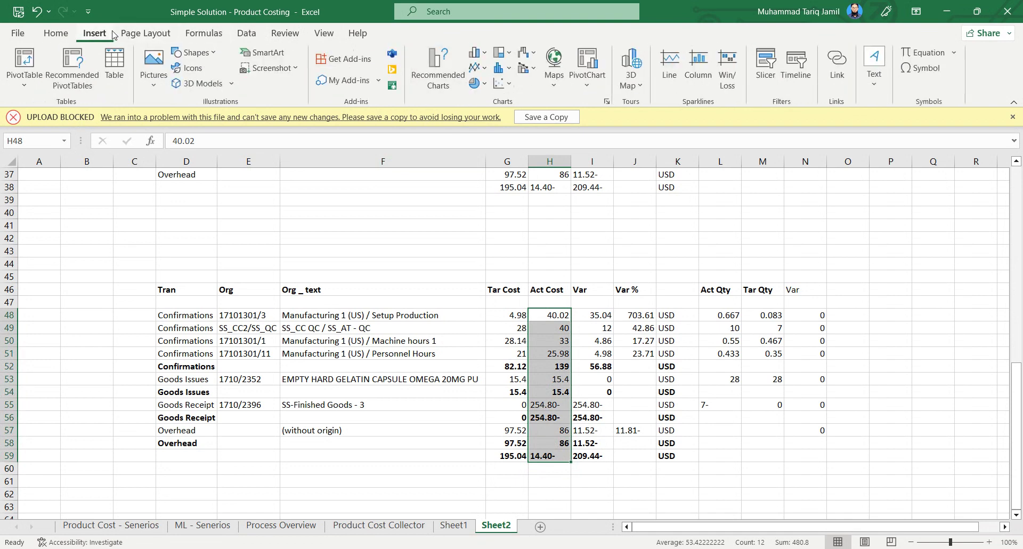
{"action": "left_click", "coordinate": [157, 36]}
{"action": "left_click", "coordinate": [204, 33]}
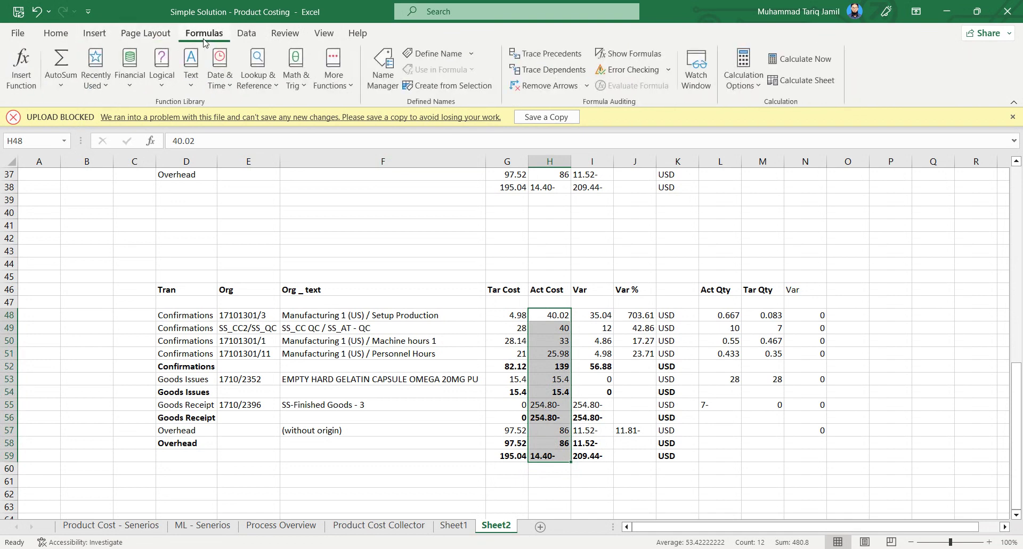
{"action": "left_click", "coordinate": [246, 33]}
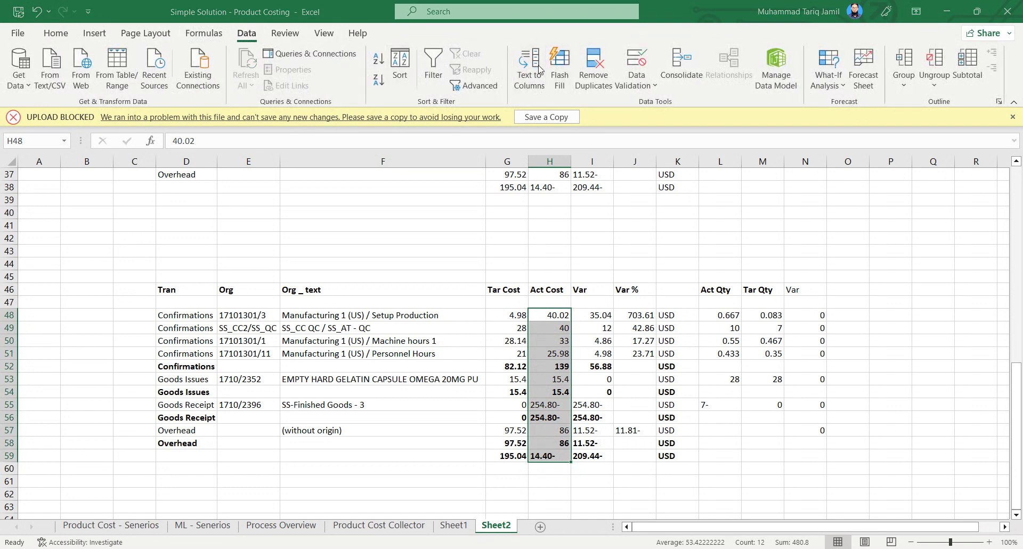
{"action": "left_click", "coordinate": [529, 69]}
{"action": "key", "text": "Return"}
{"action": "key", "text": "Return"}
{"action": "key", "text": "Return"}
- Convert the cost Var values in I48:I59 to proper numbers using Text to Columns with default settings
{"action": "left_click_drag", "start_coordinate": [586, 315], "coordinate": [596, 452]}
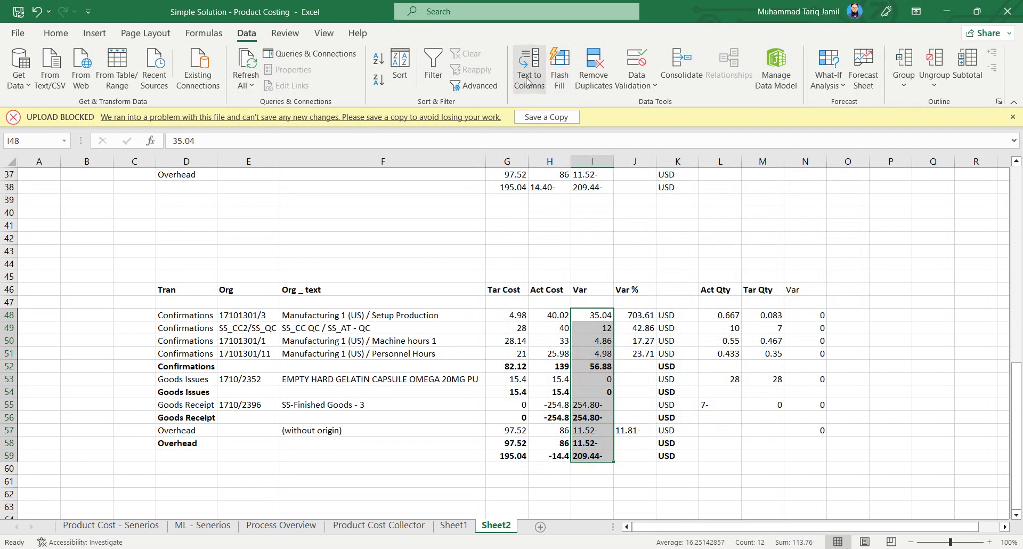
{"action": "left_click", "coordinate": [533, 80]}
{"action": "key", "text": "Return"}
{"action": "key", "text": "Return"}
{"action": "key", "text": "Return"}
- Convert the Var % values in J48:J59 to proper numbers using Text to Columns with default settings
{"action": "left_click_drag", "start_coordinate": [642, 314], "coordinate": [637, 456]}
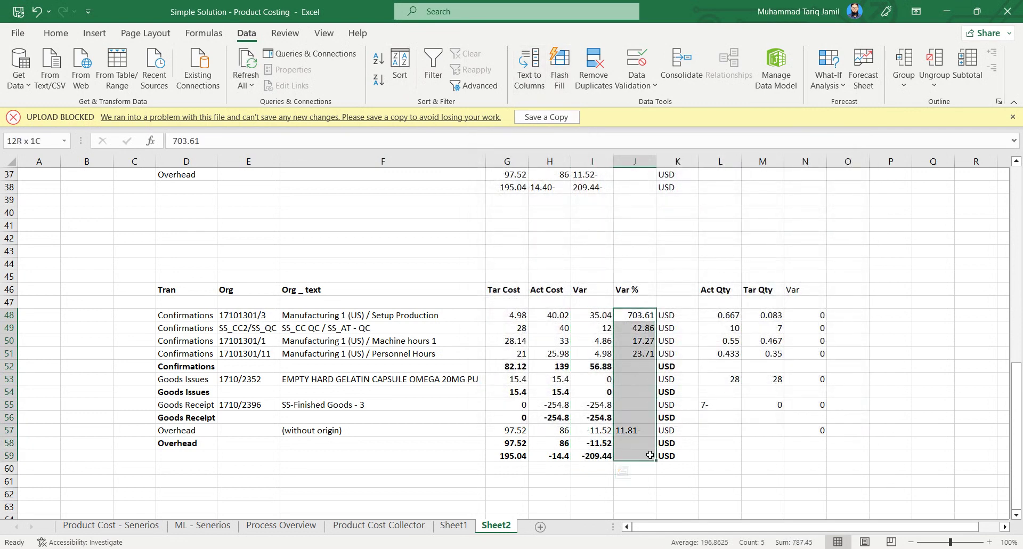
{"action": "left_click", "coordinate": [530, 70]}
{"action": "key", "text": "Return"}
{"action": "key", "text": "Return"}
{"action": "key", "text": "Return"}
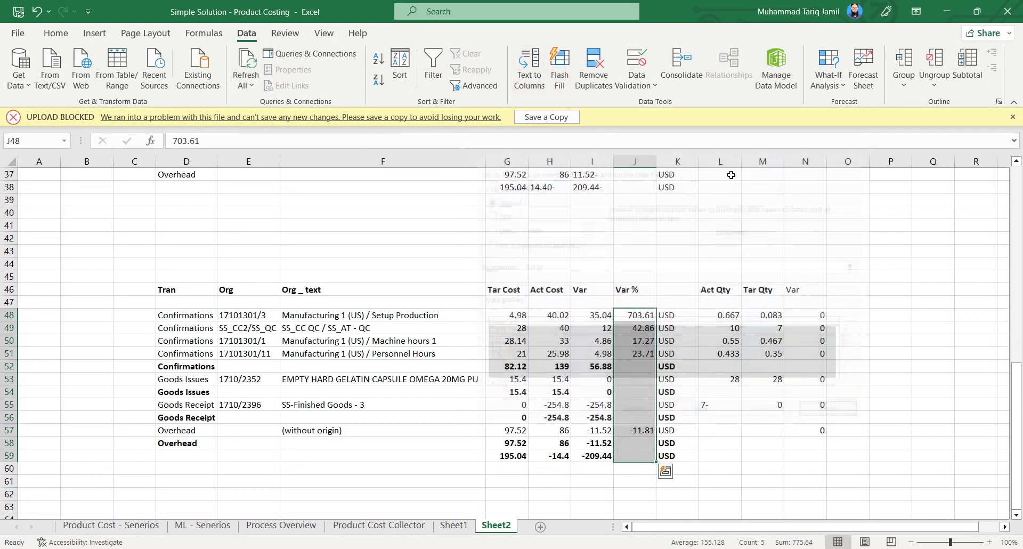
- Convert the Act Qty values in L48:L61 to proper numbers using Text to Columns with default settings
{"action": "left_click_drag", "start_coordinate": [720, 314], "coordinate": [720, 482]}
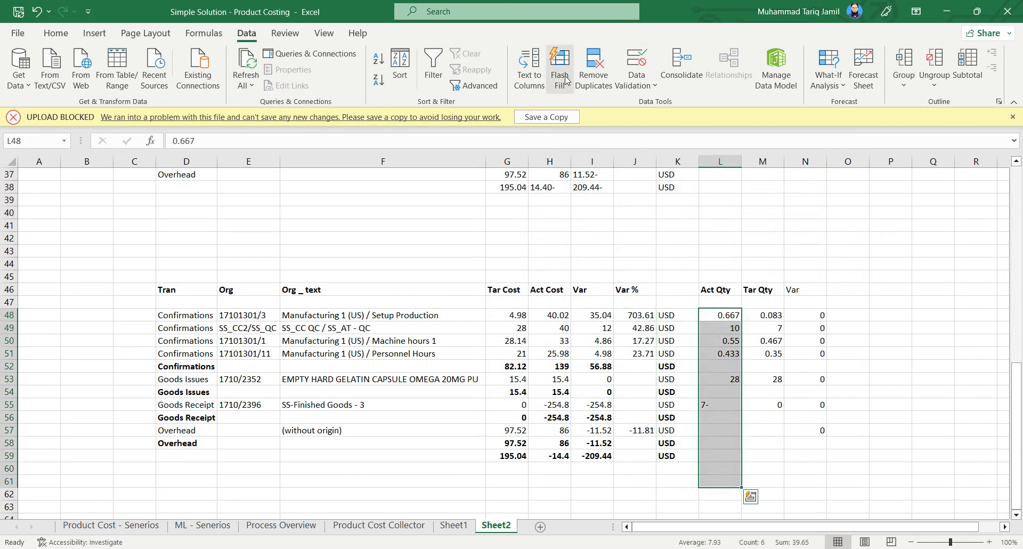
{"action": "left_click", "coordinate": [529, 70]}
{"action": "key", "text": "Return"}
{"action": "key", "text": "Return"}
{"action": "key", "text": "Return"}
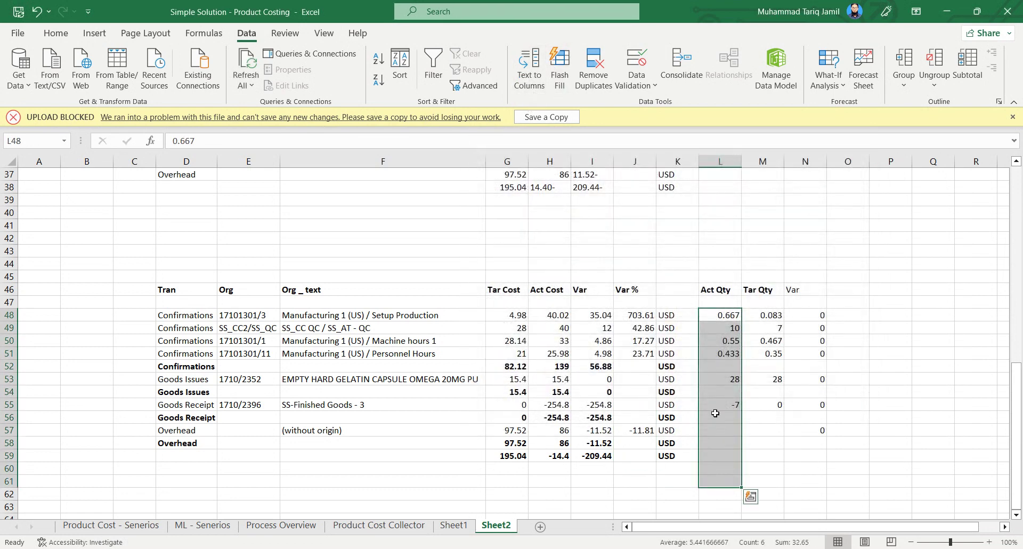
{"action": "left_click", "coordinate": [625, 482]}
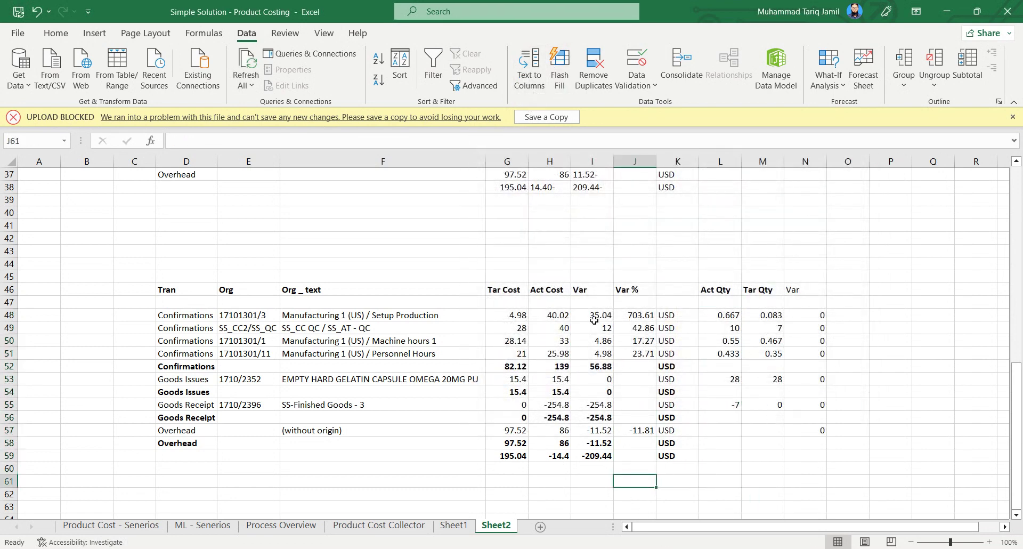
- Enter the title BackFlush - Cost Sheet Act - Temp Allotn Act in D44 above the table
{"action": "left_click", "coordinate": [189, 267]}
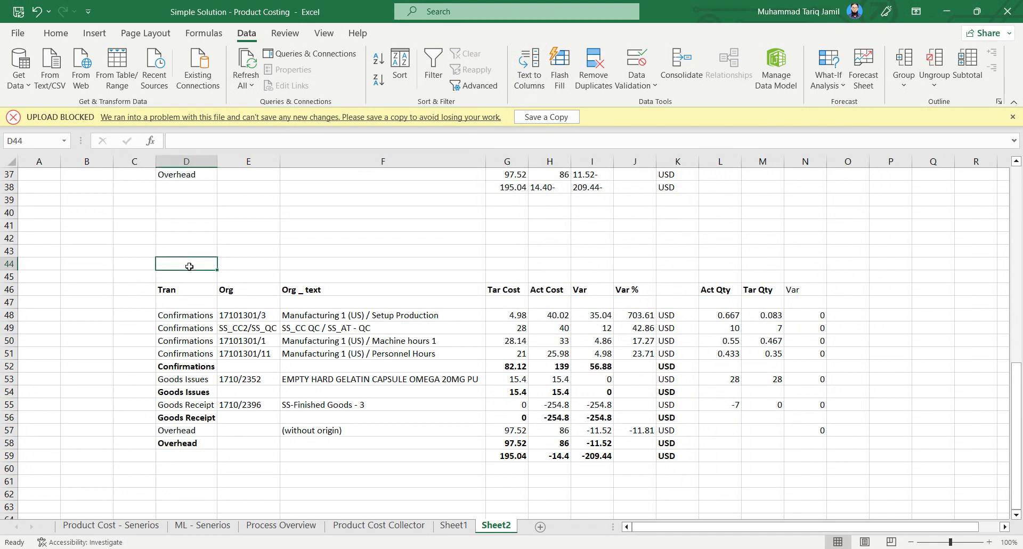
{"action": "type", "text": "BackFlush - Cost"}
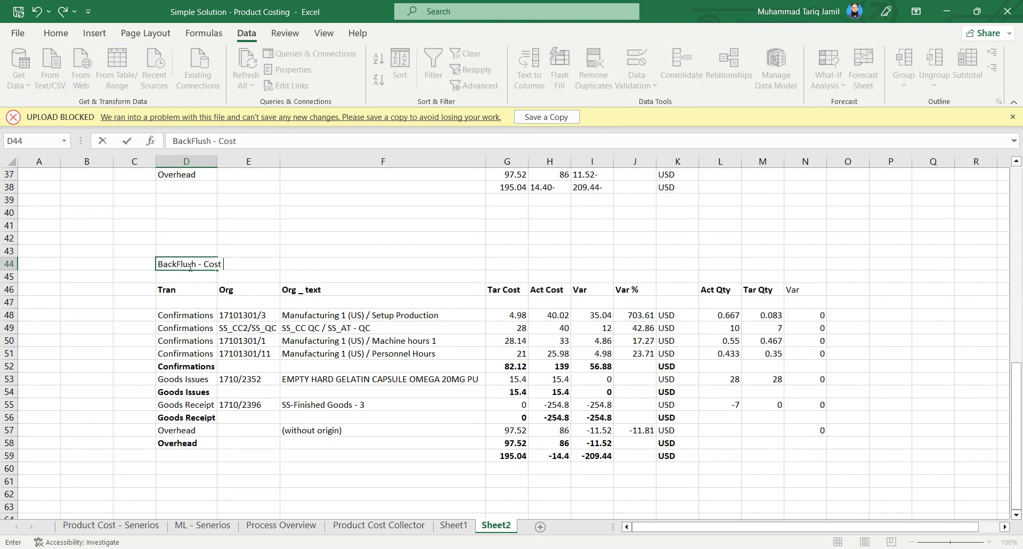
{"action": "type", "text": "Sheet"}
{"action": "type", "text": "occa"}
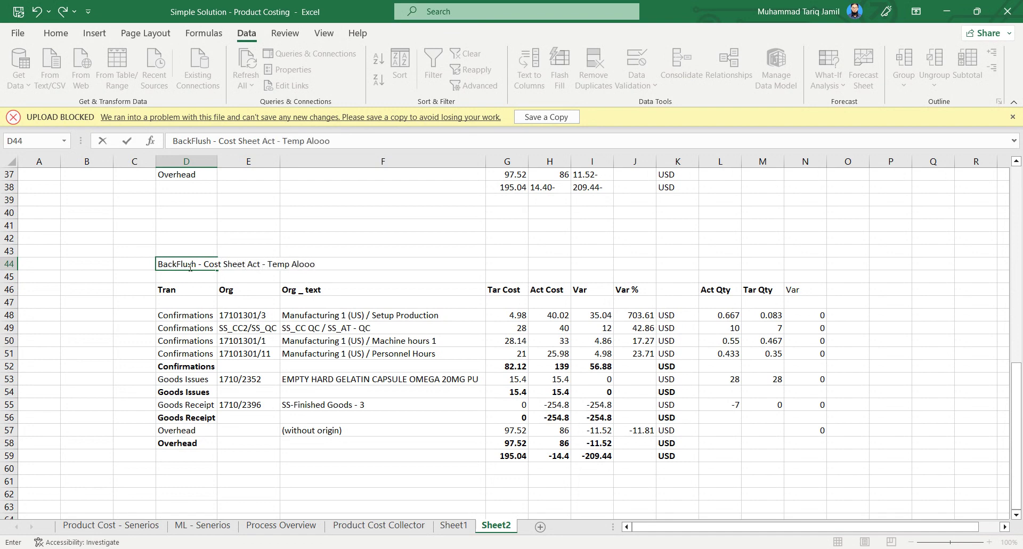
{"action": "key", "text": "BackSpace"}
{"action": "key", "text": "BackSpace"}
{"action": "key", "text": "BackSpace"}
{"action": "key", "text": "BackSpace"}
{"action": "type", "text": "lotn Act"}
{"action": "key", "text": "Return"}
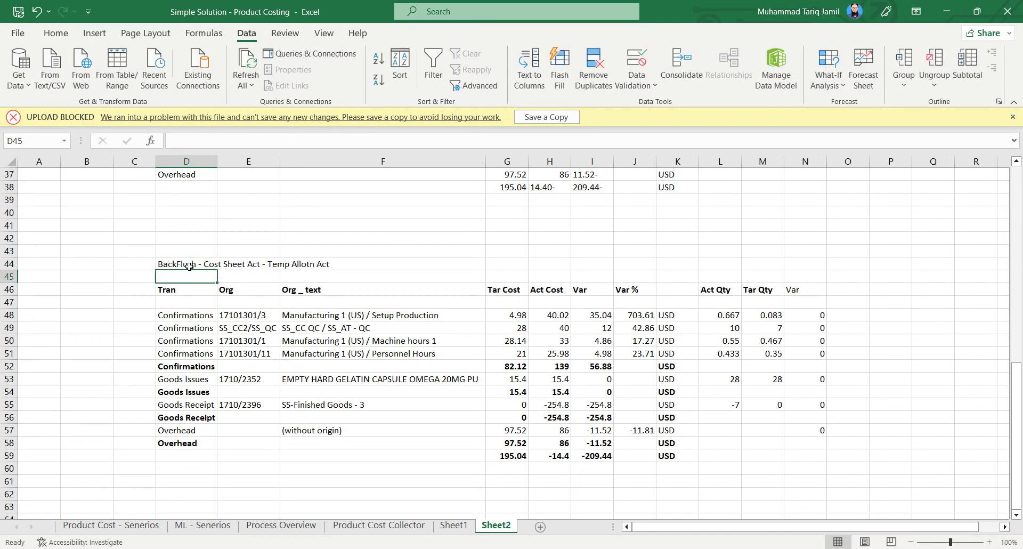
- Copy the word BackFlush from the title in D44 and paste it as a label into C48, C50 and C51
{"action": "left_click", "coordinate": [190, 266]}
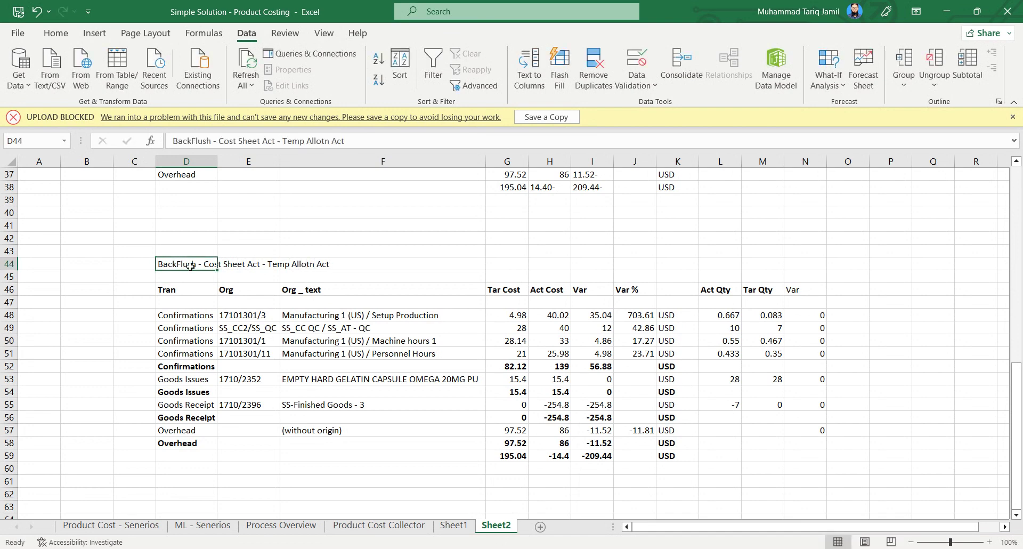
{"action": "double_click", "coordinate": [205, 140]}
{"action": "key", "text": "ctrl+c"}
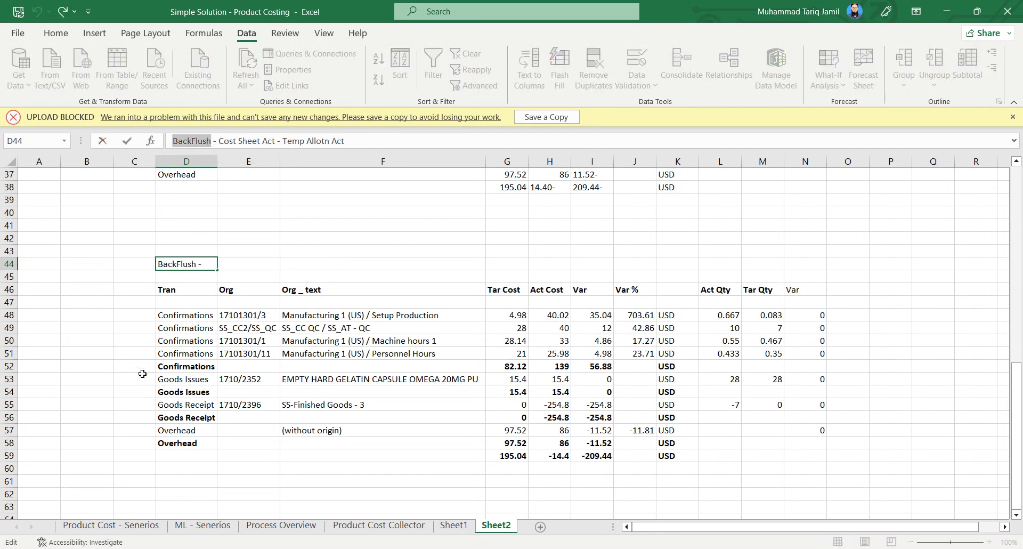
{"action": "key", "text": "Escape"}
{"action": "left_click", "coordinate": [142, 316]}
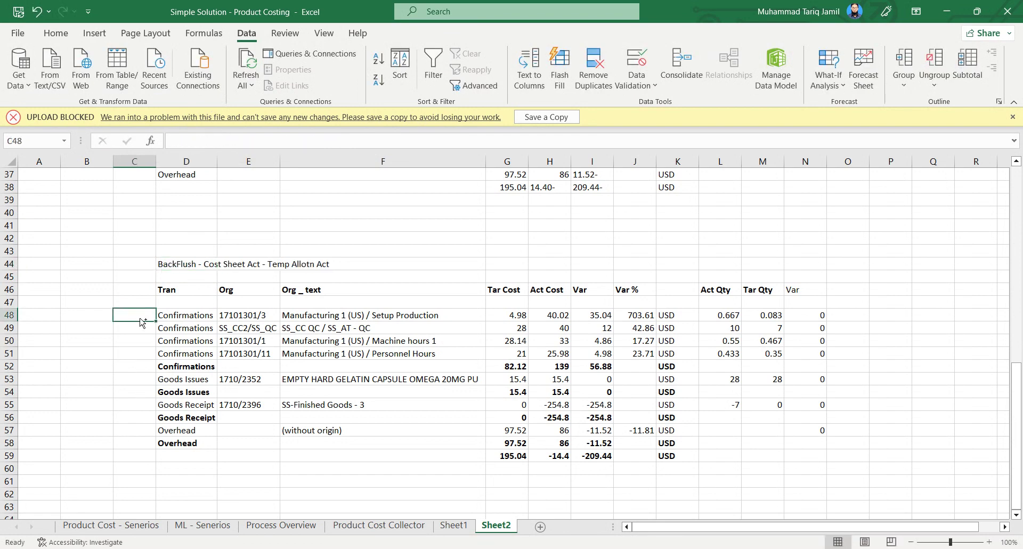
{"action": "key", "text": "ctrl+v"}
{"action": "left_click", "coordinate": [140, 341]}
{"action": "key", "text": "ctrl+v"}
{"action": "left_click", "coordinate": [147, 358]}
{"action": "key", "text": "ctrl+v"}
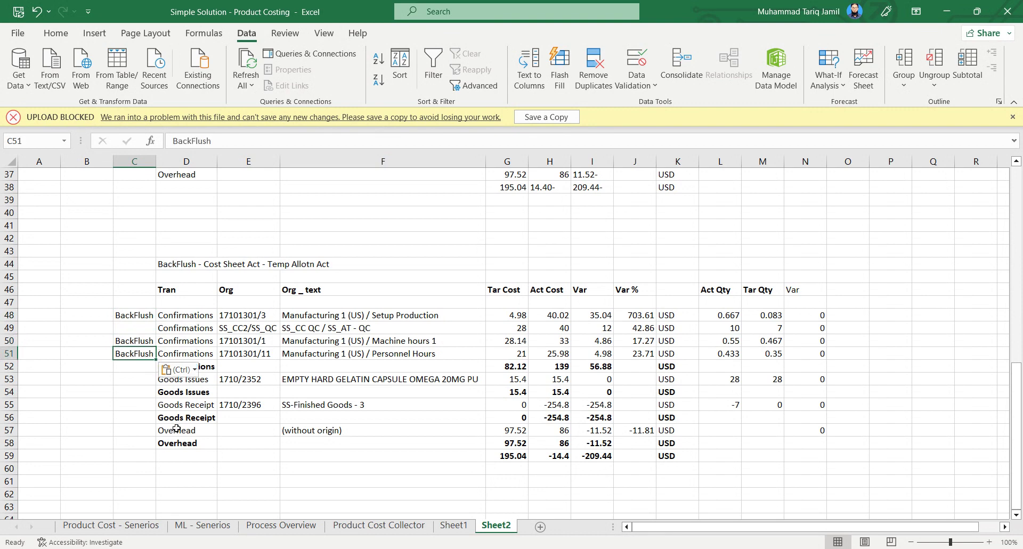
- Paste the BackFlush label beside the Goods Issues and Goods Receipt lines in C53 and C55
{"action": "left_click", "coordinate": [134, 374]}
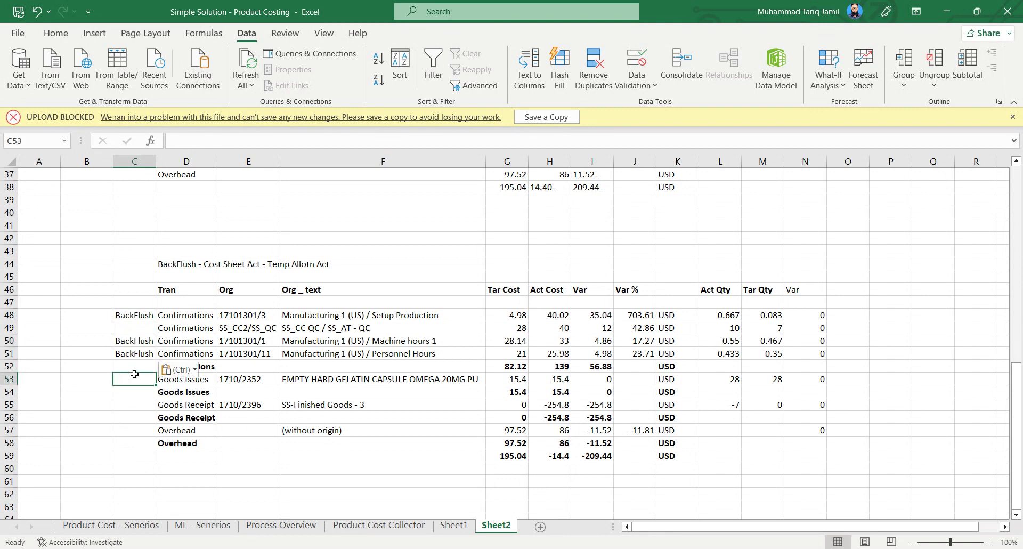
{"action": "key", "text": "ctrl+v"}
{"action": "left_click", "coordinate": [130, 407]}
{"action": "key", "text": "ctrl+v"}
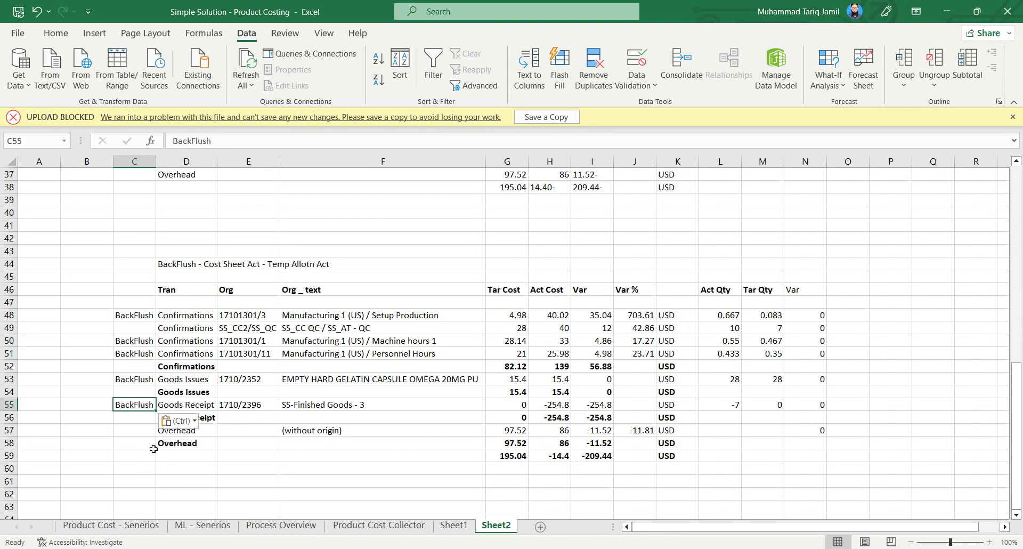
{"action": "left_click", "coordinate": [262, 341]}
{"action": "left_click_drag", "start_coordinate": [665, 432], "coordinate": [85, 430]}
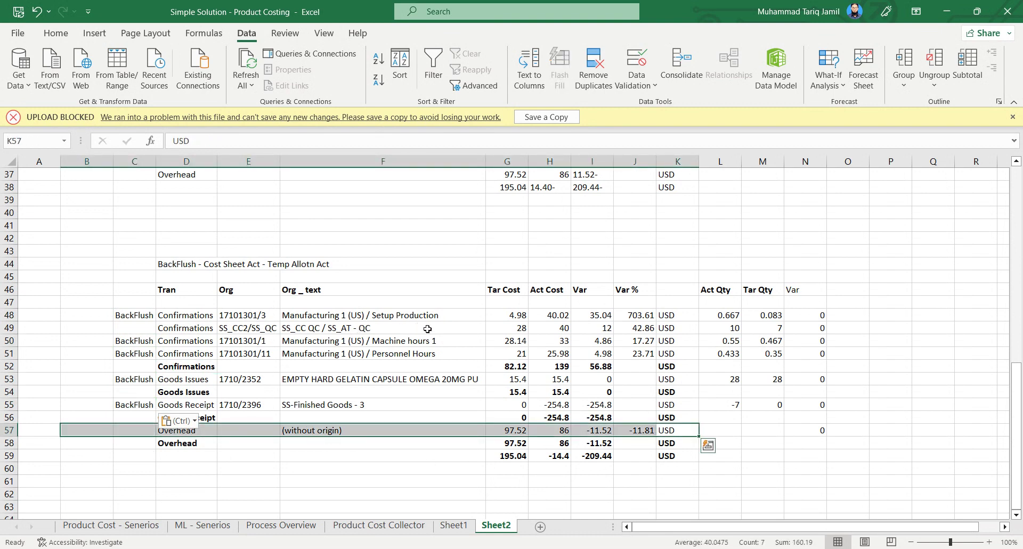
{"action": "left_click_drag", "start_coordinate": [428, 329], "coordinate": [133, 328]}
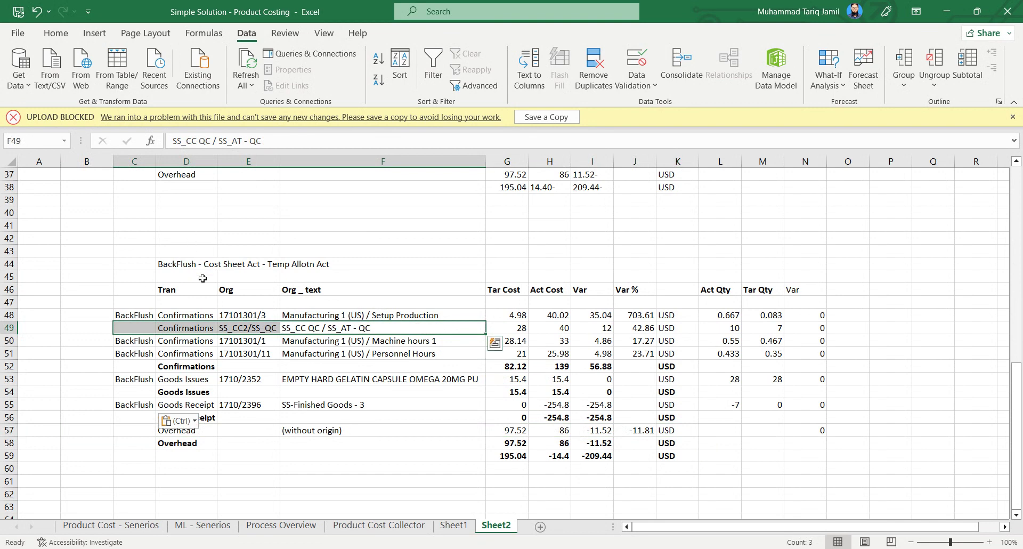
- Label the SS_CC QC / SS_AT - QC line Temp Allotn in C49, reusing the title's wording, and autofit column C
{"action": "left_click", "coordinate": [175, 264]}
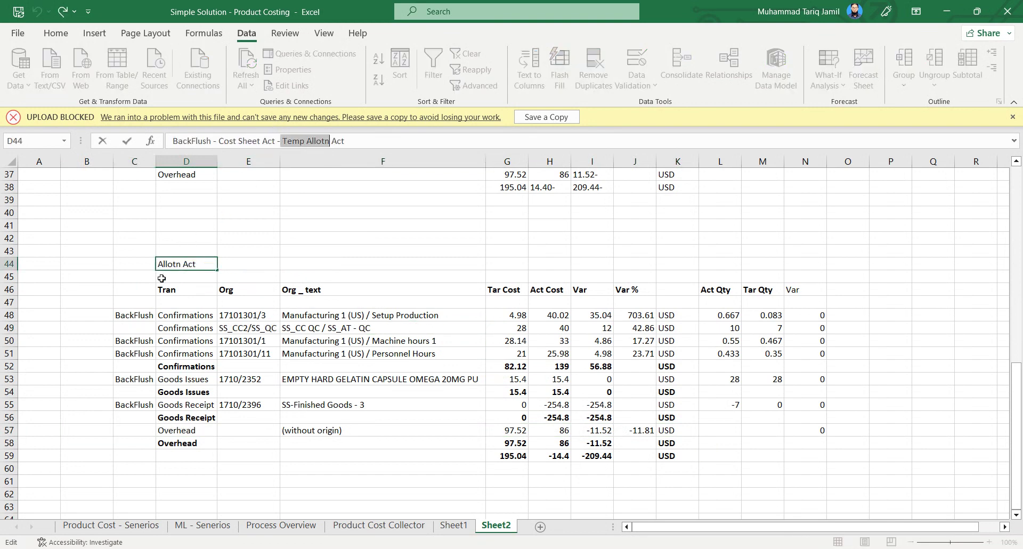
{"action": "type", "text": "`"}
{"action": "left_click", "coordinate": [137, 322]}
{"action": "key", "text": "ctrl+z"}
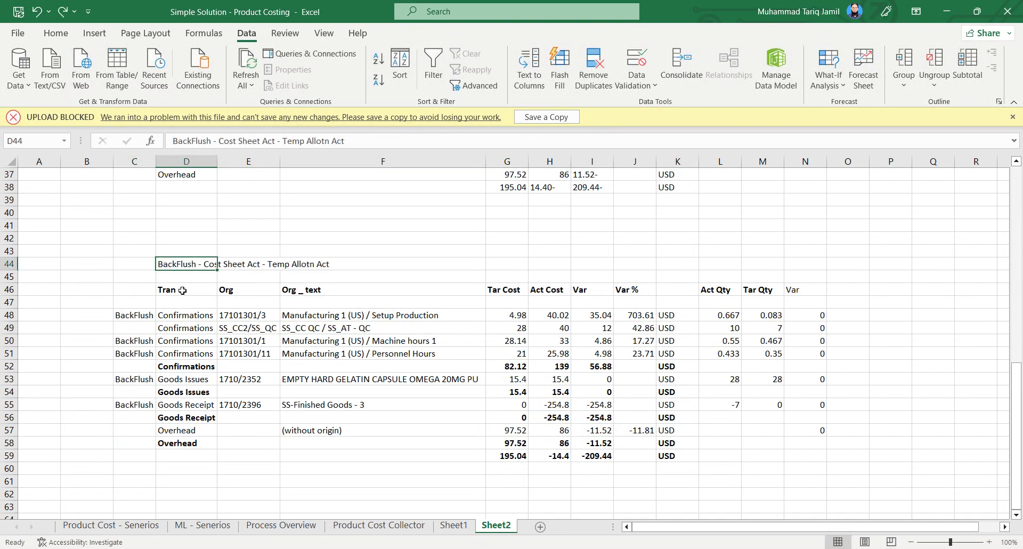
{"action": "left_click", "coordinate": [138, 324]}
{"action": "type", "text": "Temp Allotn"}
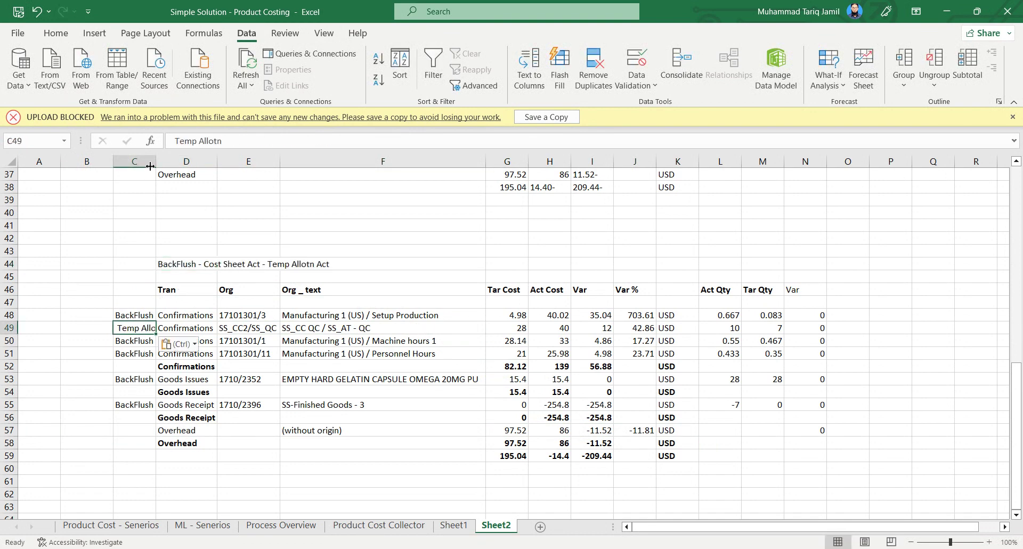
{"action": "double_click", "coordinate": [156, 159]}
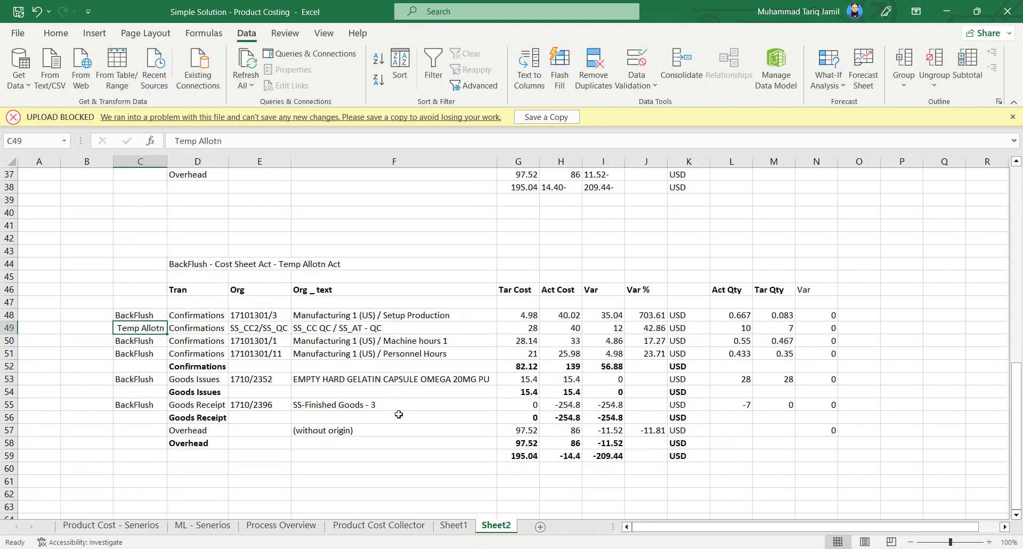
- Mark the Overhead line in row 57, switch to SAP and examine the Overhead line and totals in the product cost collector
{"action": "left_click_drag", "start_coordinate": [715, 430], "coordinate": [140, 428]}
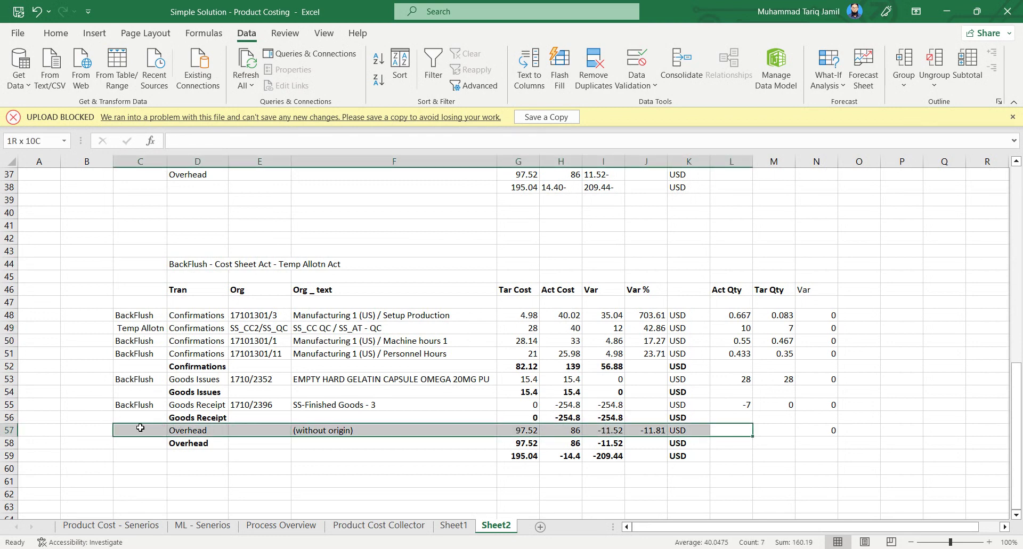
{"action": "left_click_drag", "start_coordinate": [140, 428], "coordinate": [140, 428]}
{"action": "left_click", "coordinate": [432, 506]}
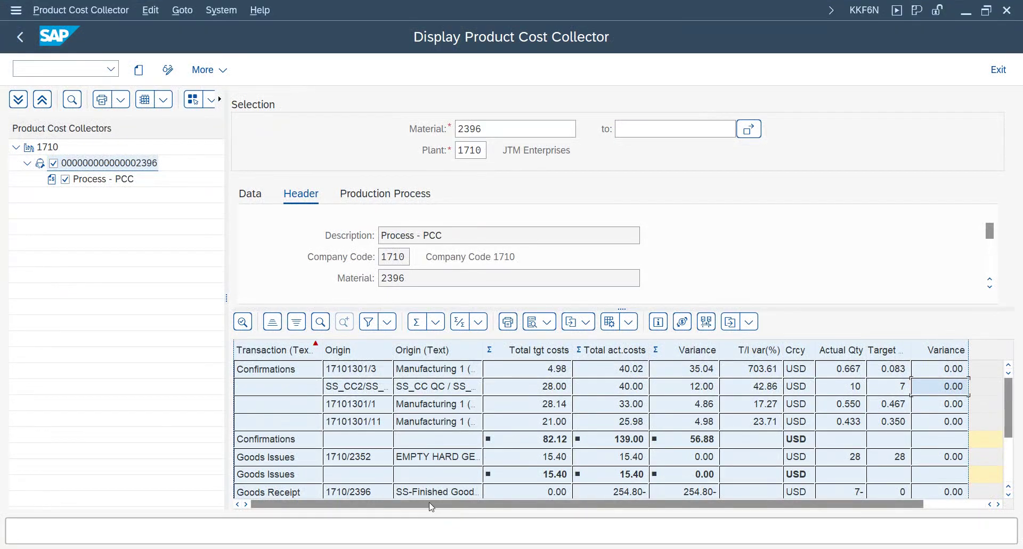
{"action": "scroll", "coordinate": [429, 457], "scroll_direction": "down", "scroll_amount": 2}
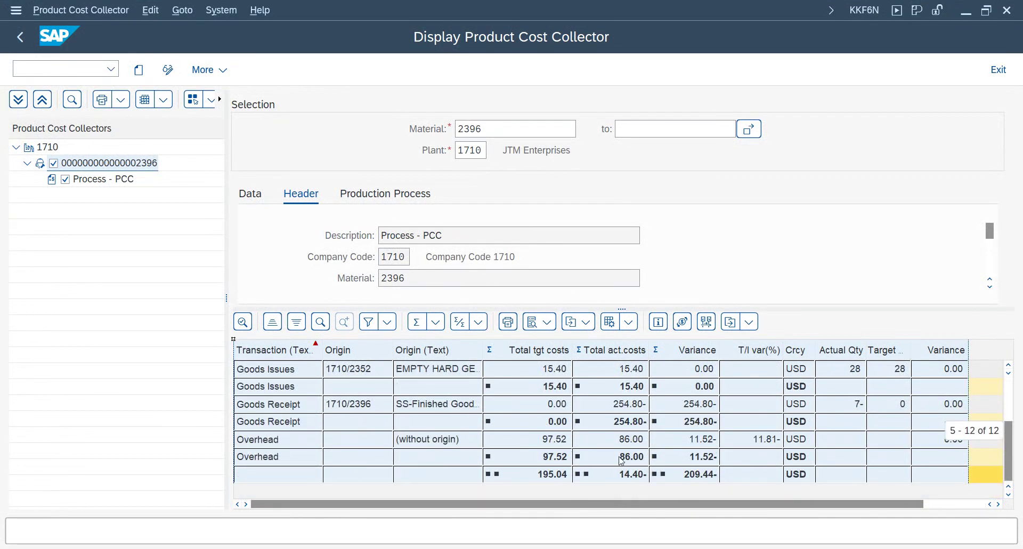
- Check the Overhead line's actual cost in SAP, switch back to Excel and select the backflushed actual costs in H48, H50, H51 and H53
{"action": "left_click", "coordinate": [622, 439]}
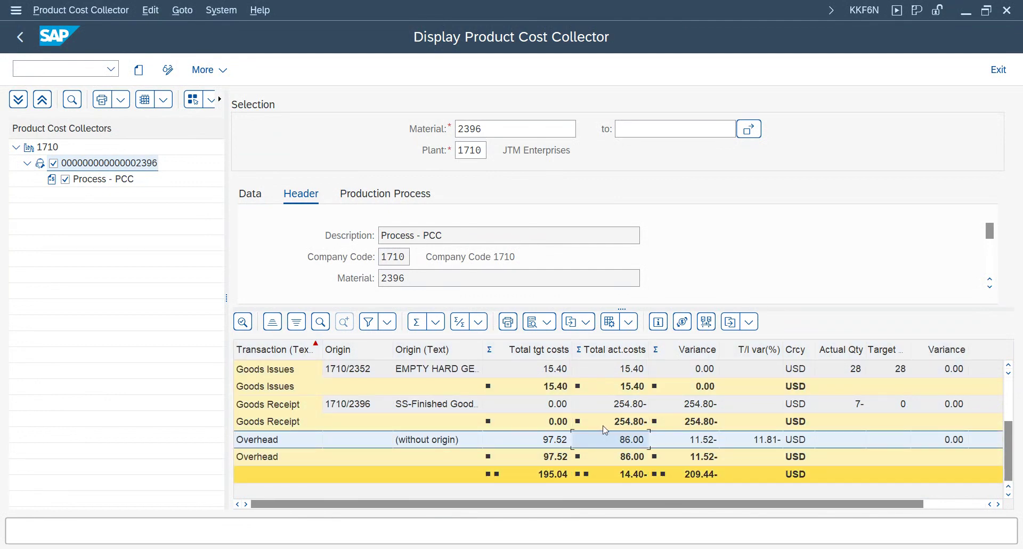
{"action": "key", "text": "alt+Tab"}
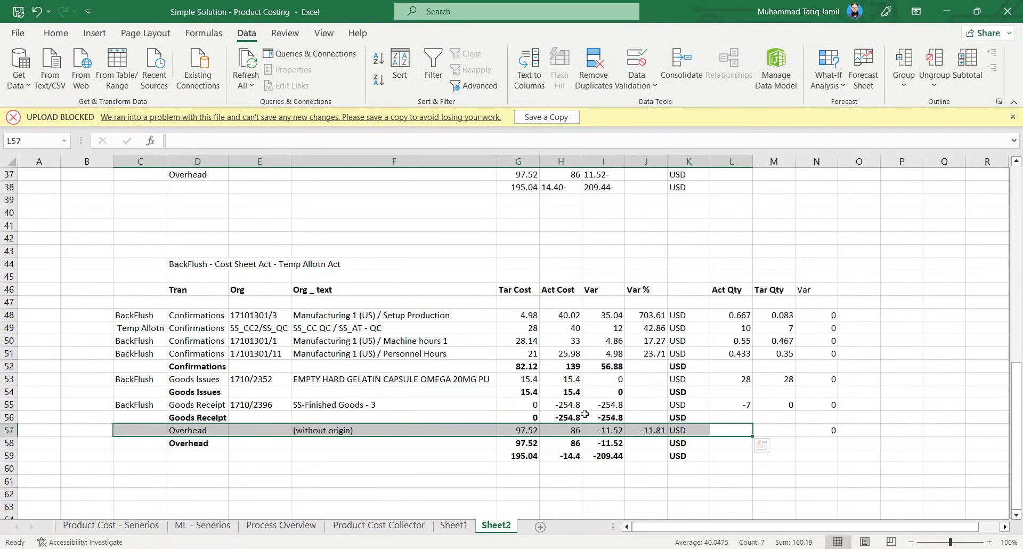
{"action": "left_click", "coordinate": [574, 315]}
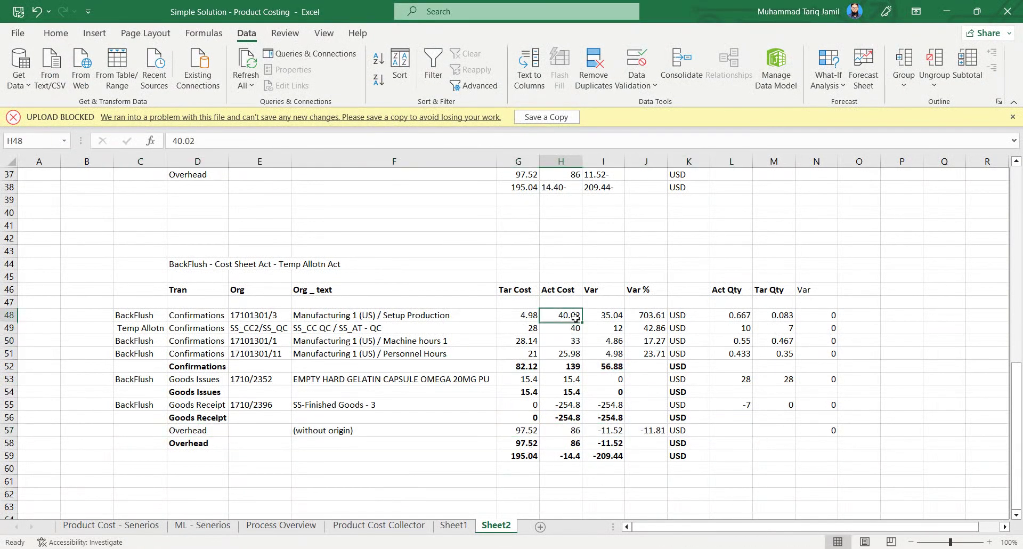
{"action": "left_click", "coordinate": [571, 341], "text": "ctrl"}
{"action": "left_click", "coordinate": [572, 352], "text": "ctrl"}
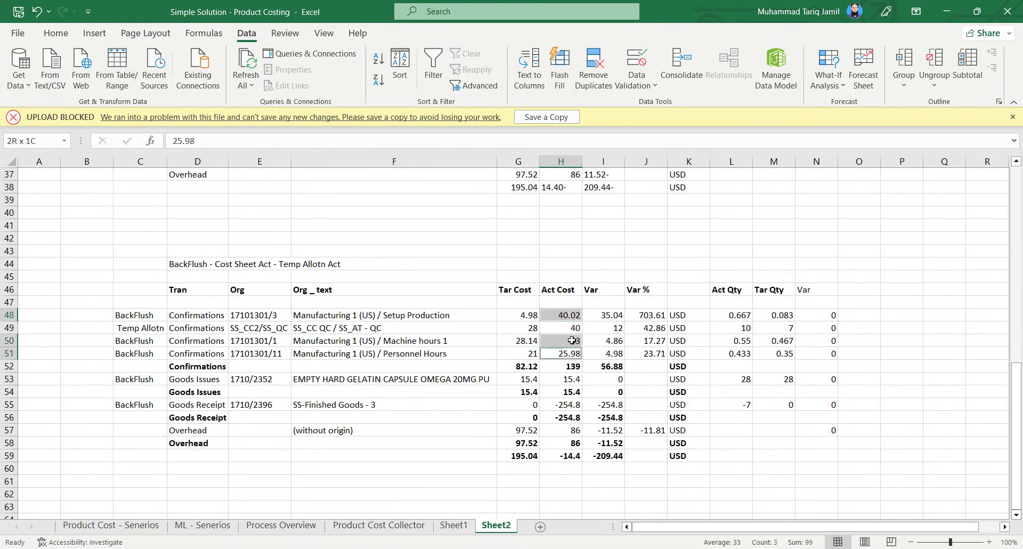
{"action": "left_click", "coordinate": [569, 379], "text": "ctrl"}
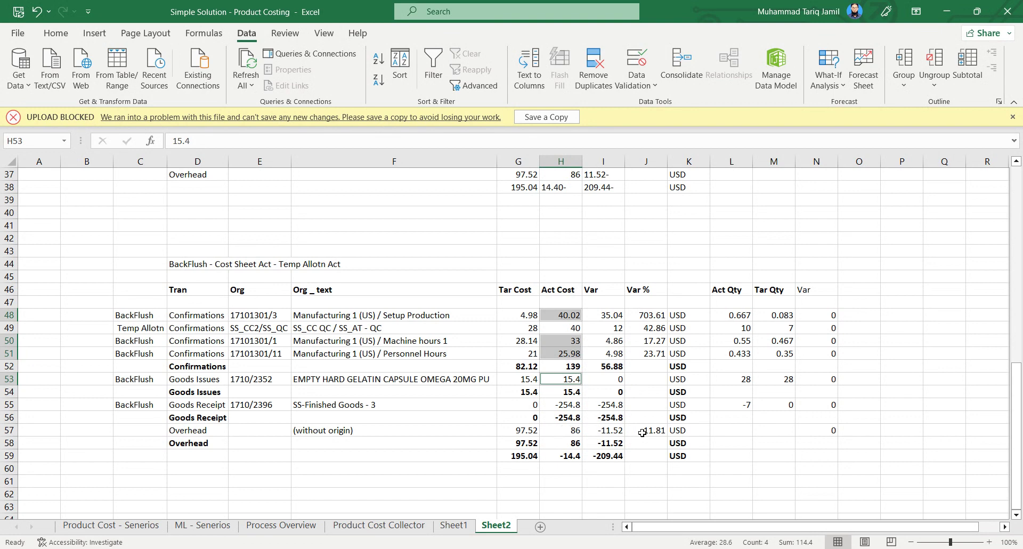
- Review the backflushed actual costs in column H again, mark the Overhead line in row 57 and check it against SAP's cost collector
{"action": "left_click", "coordinate": [576, 314]}
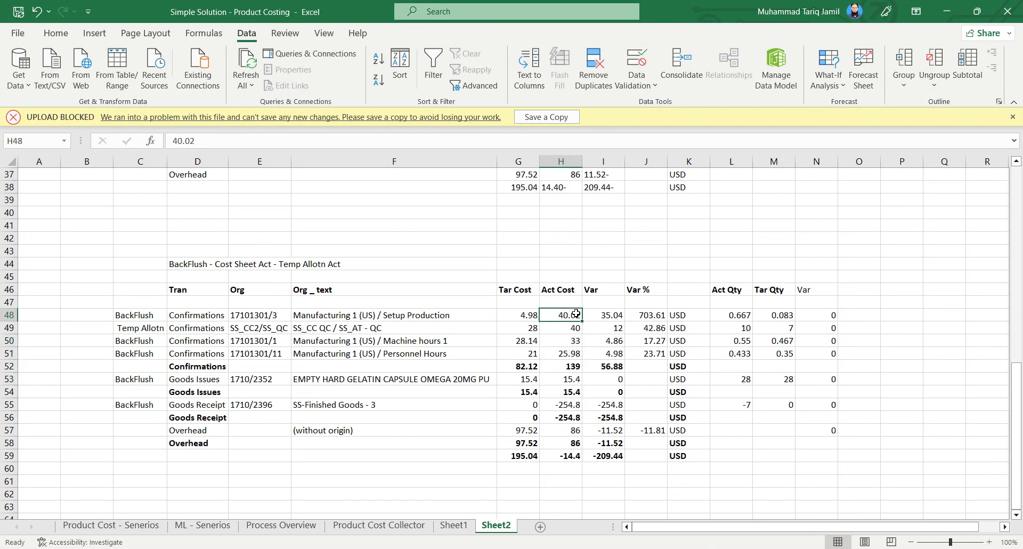
{"action": "left_click_drag", "start_coordinate": [566, 341], "coordinate": [568, 354]}
{"action": "left_click", "coordinate": [572, 379], "text": "ctrl"}
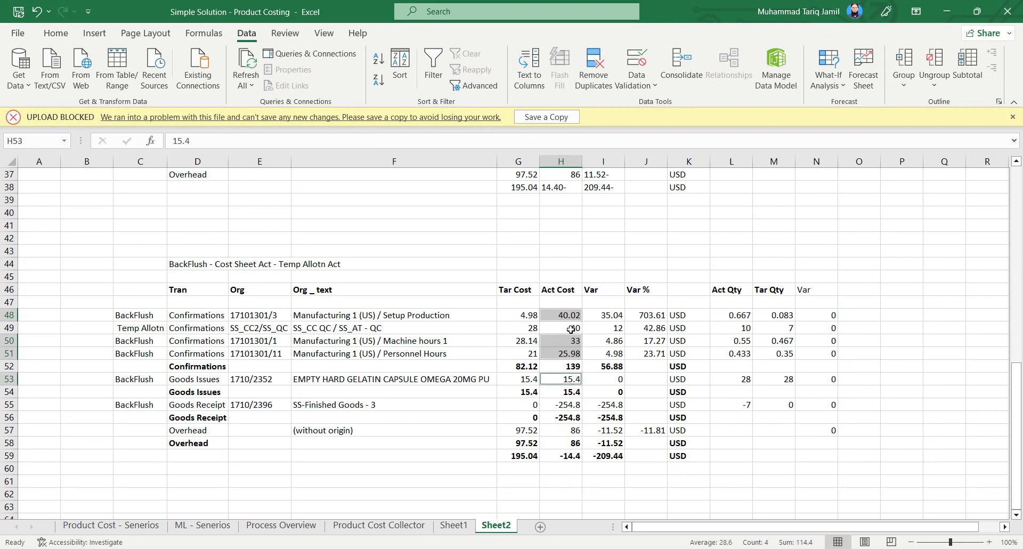
{"action": "left_click_drag", "start_coordinate": [572, 341], "coordinate": [571, 353]}
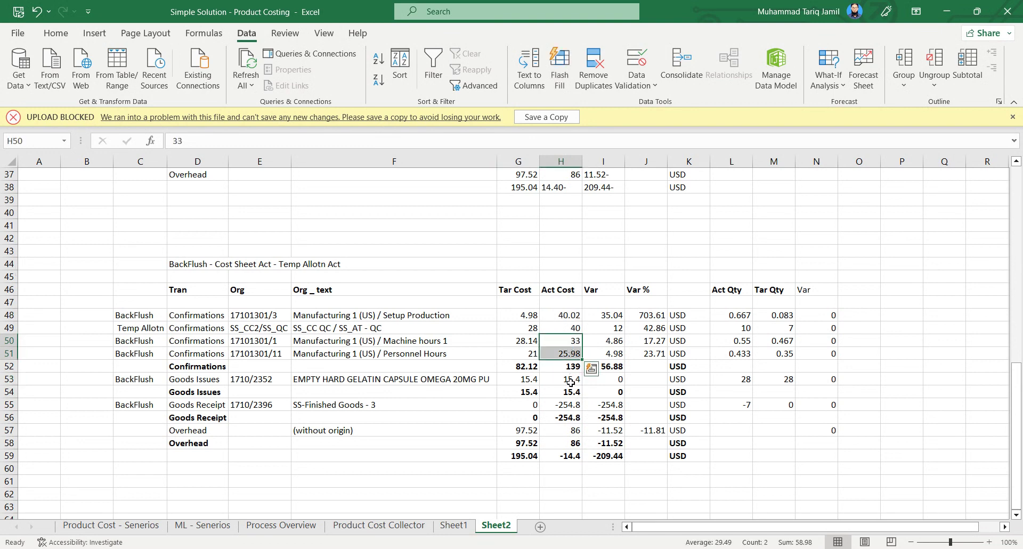
{"action": "left_click", "coordinate": [570, 381], "text": "ctrl"}
{"action": "left_click_drag", "start_coordinate": [570, 431], "coordinate": [149, 438]}
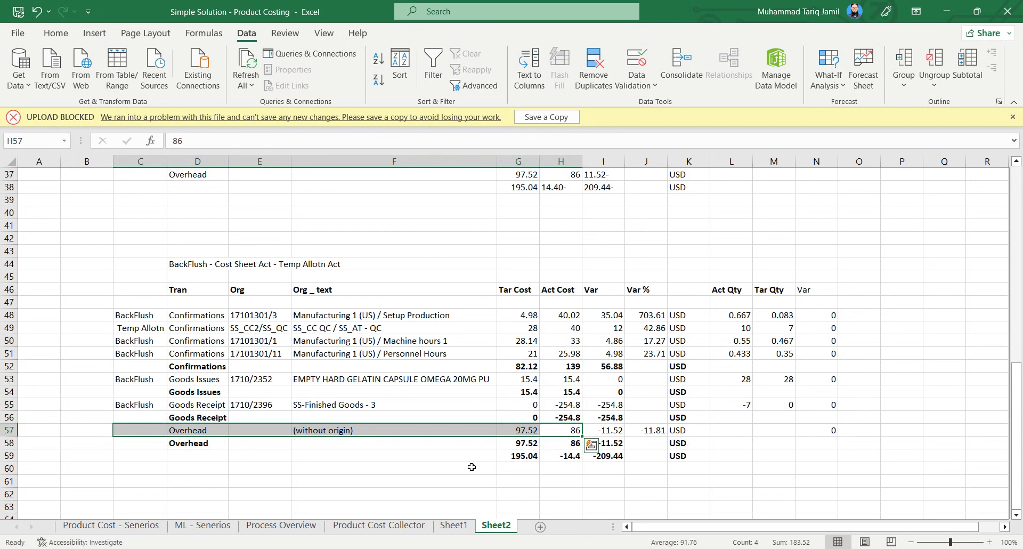
{"action": "left_click", "coordinate": [446, 544]}
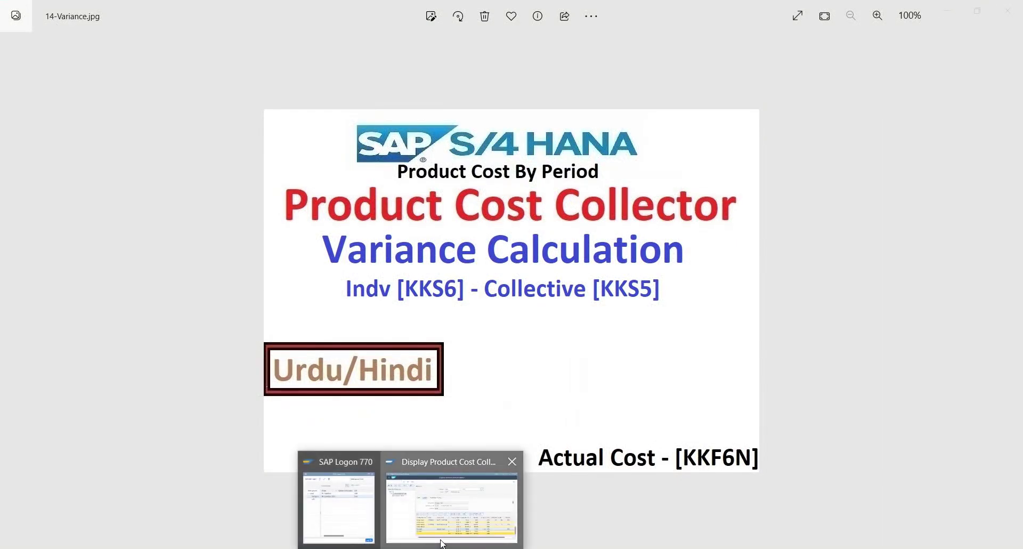
{"action": "left_click", "coordinate": [442, 544]}
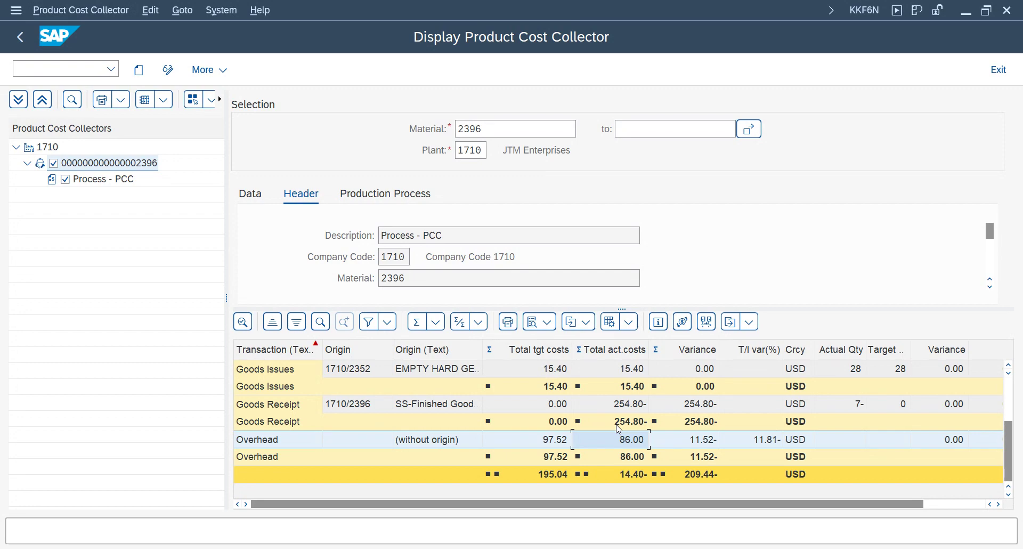
- Switch back to Excel and copy Cost Sheet from the title in D44 as the label for the Overhead line in C57
{"action": "key", "text": "alt+Tab"}
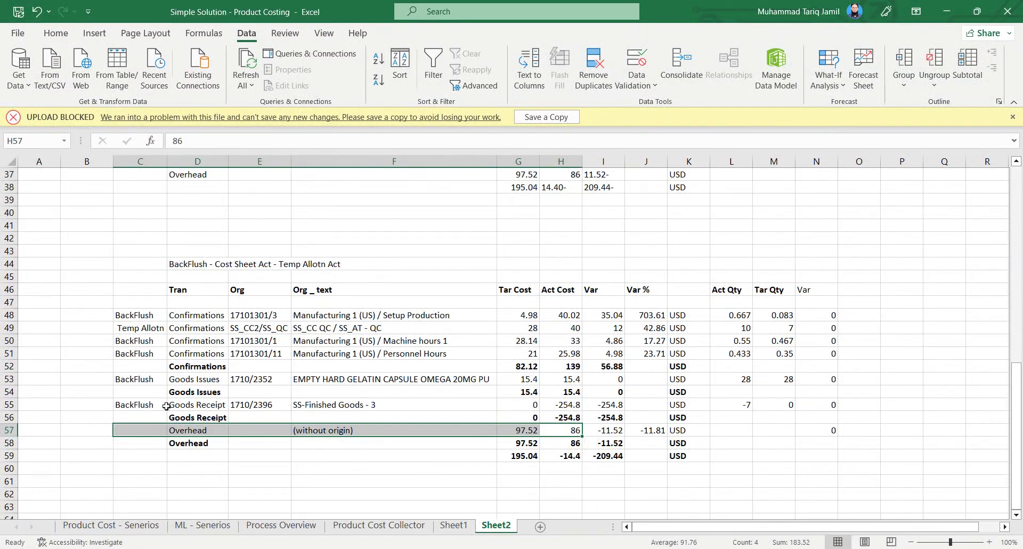
{"action": "left_click", "coordinate": [211, 265]}
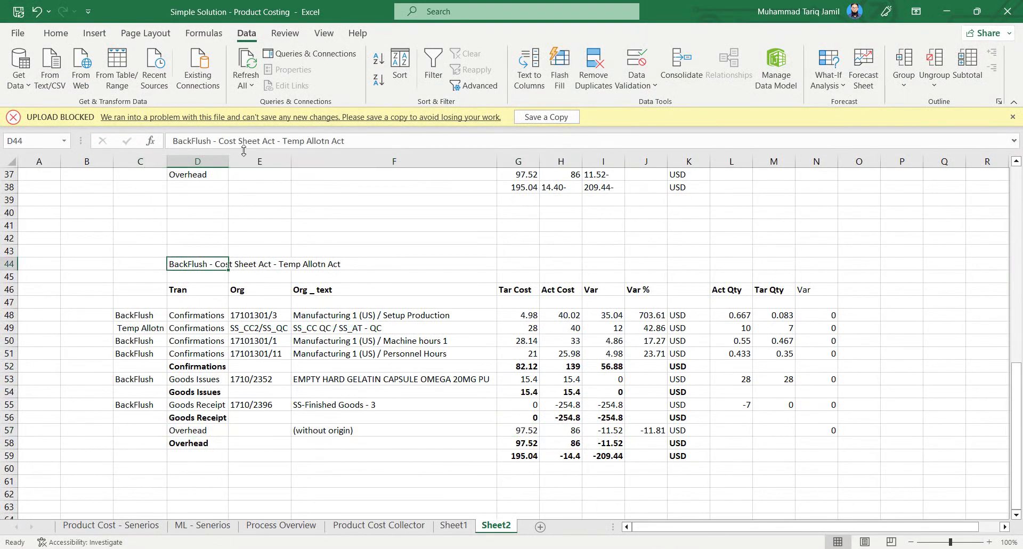
{"action": "mouse_move", "coordinate": [219, 141]}
{"action": "left_mouse_down"}
{"action": "mouse_move", "coordinate": [269, 142]}
{"action": "mouse_move", "coordinate": [216, 140]}
{"action": "left_mouse_up"}
{"action": "key", "text": "ctrl+c"}
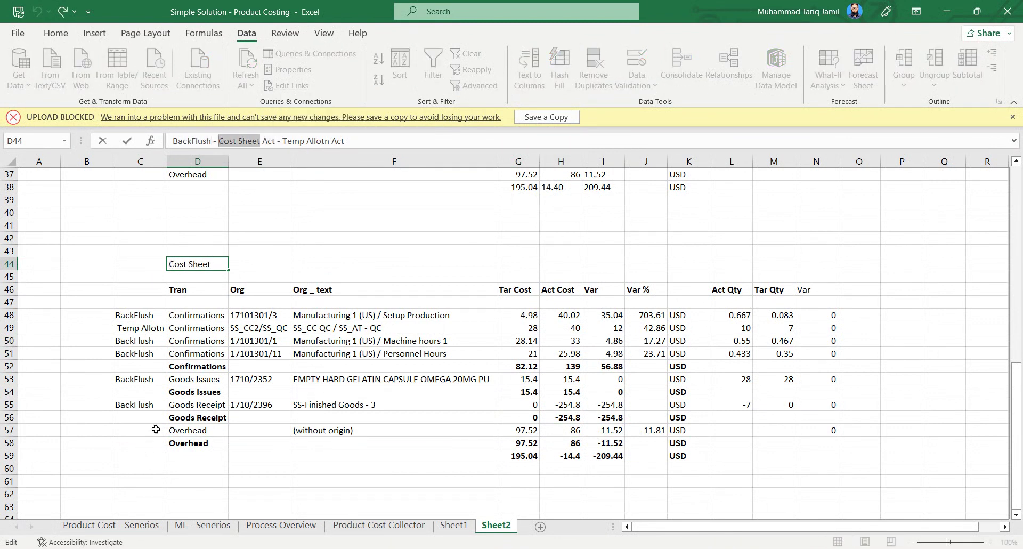
{"action": "left_click", "coordinate": [160, 430]}
{"action": "key", "text": "ctrl+v"}
{"action": "left_click", "coordinate": [349, 430]}
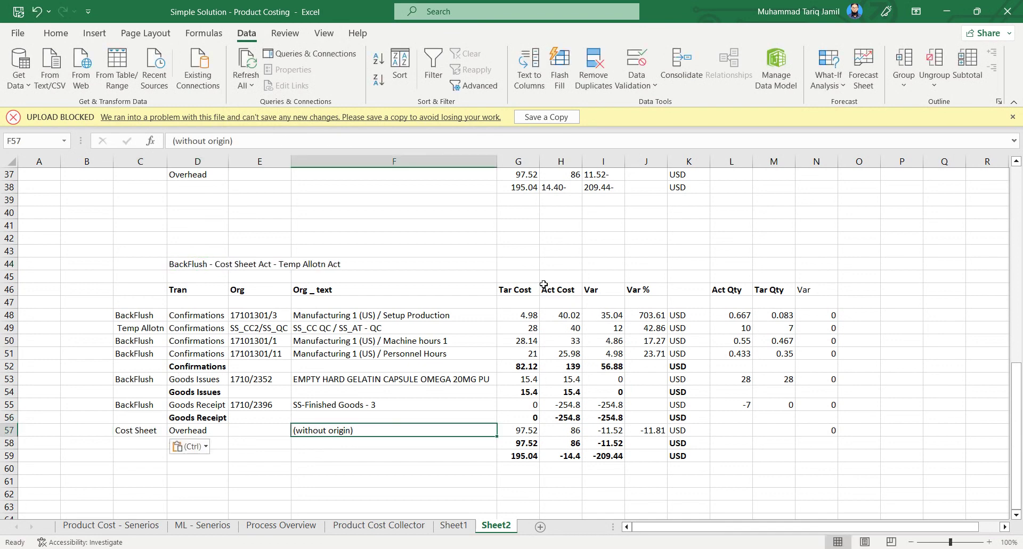
- Examine the Act Cost column from H46 to H59, including its total and the confirmation lines
{"action": "left_click_drag", "start_coordinate": [545, 288], "coordinate": [576, 431]}
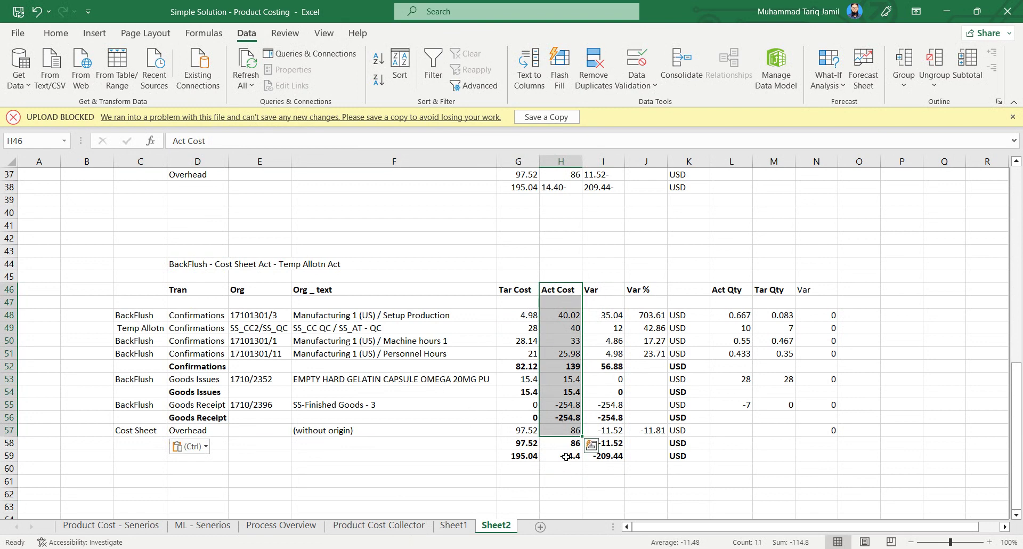
{"action": "left_click", "coordinate": [565, 457], "text": "shift"}
{"action": "left_click", "coordinate": [56, 33]}
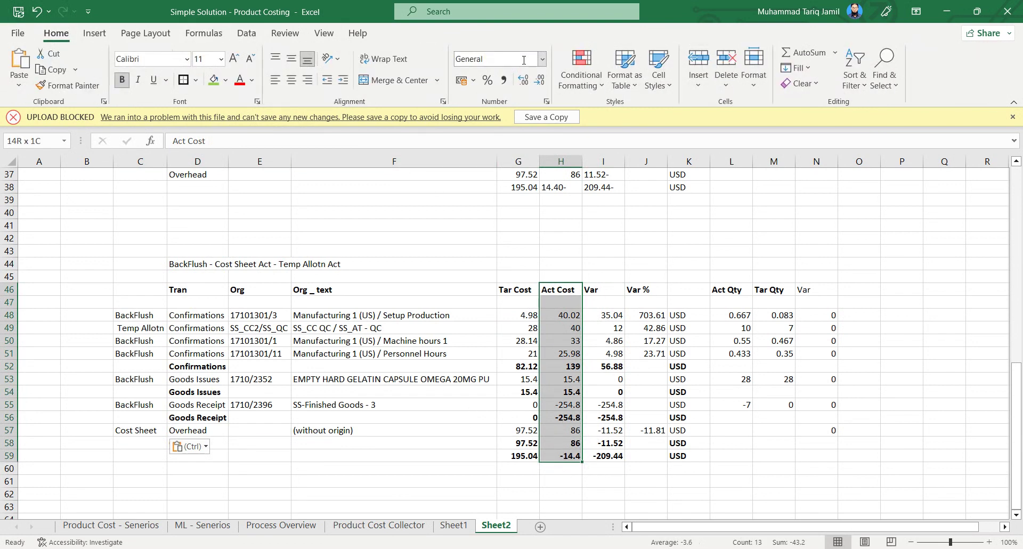
{"action": "left_click", "coordinate": [572, 453]}
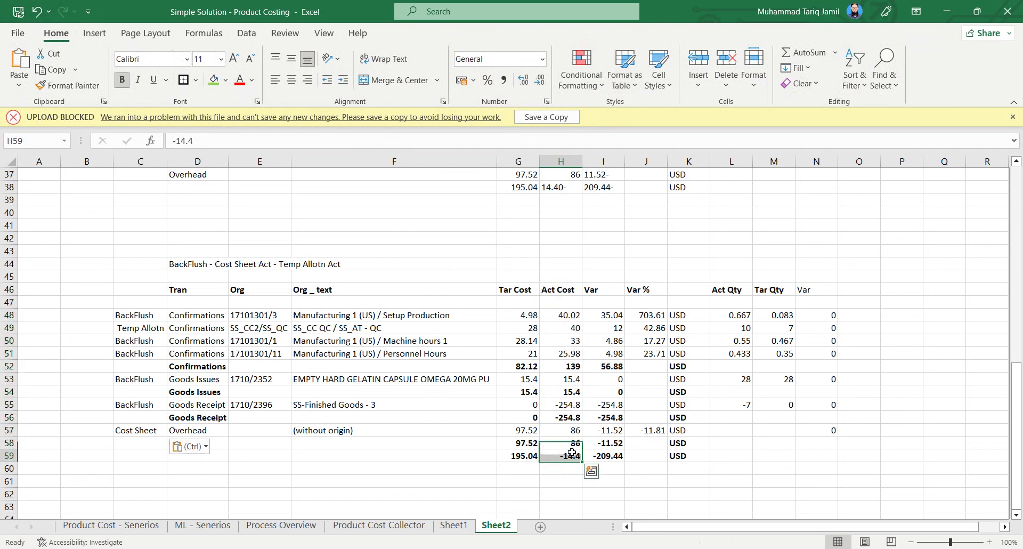
{"action": "left_click_drag", "start_coordinate": [570, 315], "coordinate": [570, 353]}
{"action": "left_click", "coordinate": [563, 505]}
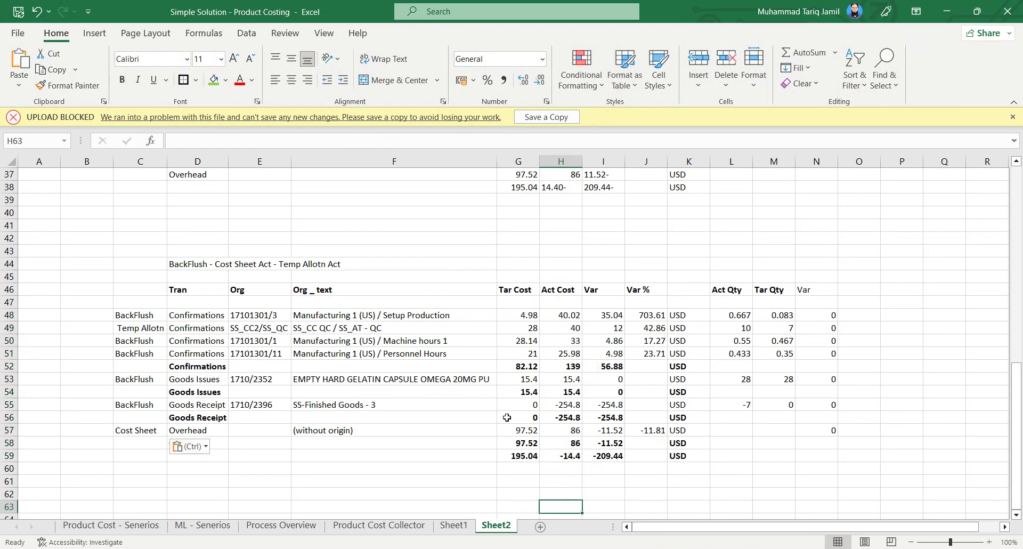
- Enter the label Mat in G63 and link H63 to the Goods Issues actual cost in H53
{"action": "scroll", "coordinate": [487, 460], "scroll_direction": "down", "scroll_amount": 1}
{"action": "left_click", "coordinate": [518, 467]}
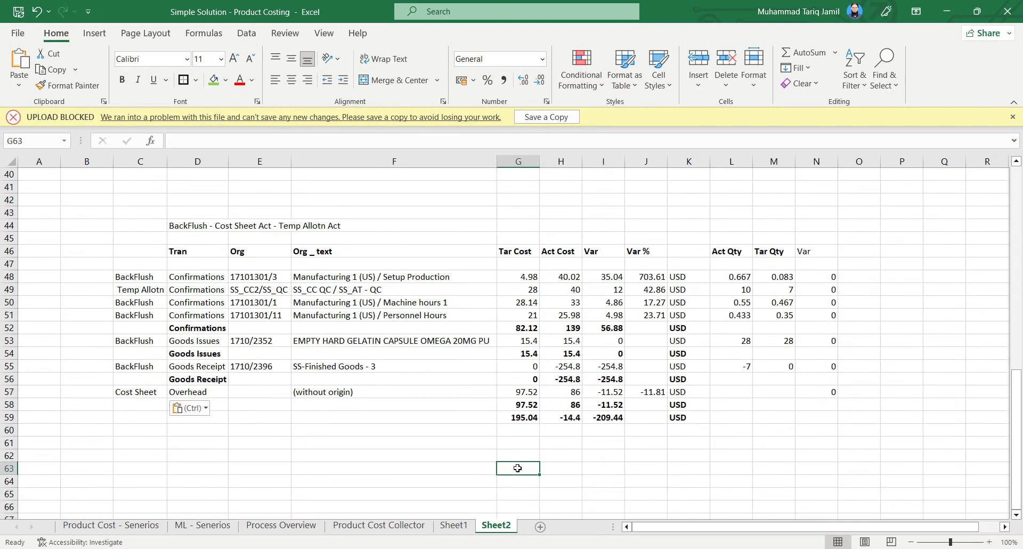
{"action": "type", "text": "Mat"}
{"action": "key", "text": "Tab"}
{"action": "type", "text": "+"}
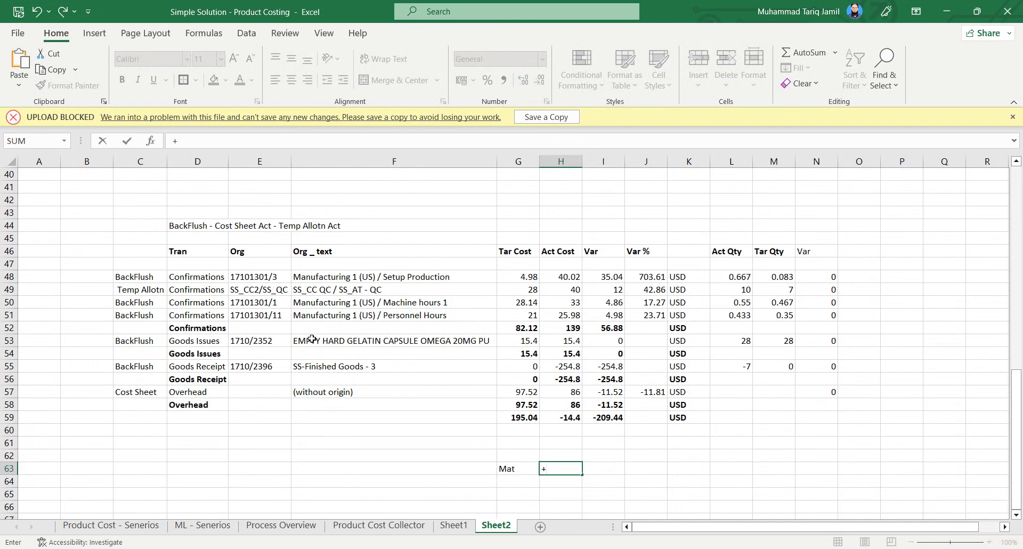
{"action": "left_click", "coordinate": [571, 341]}
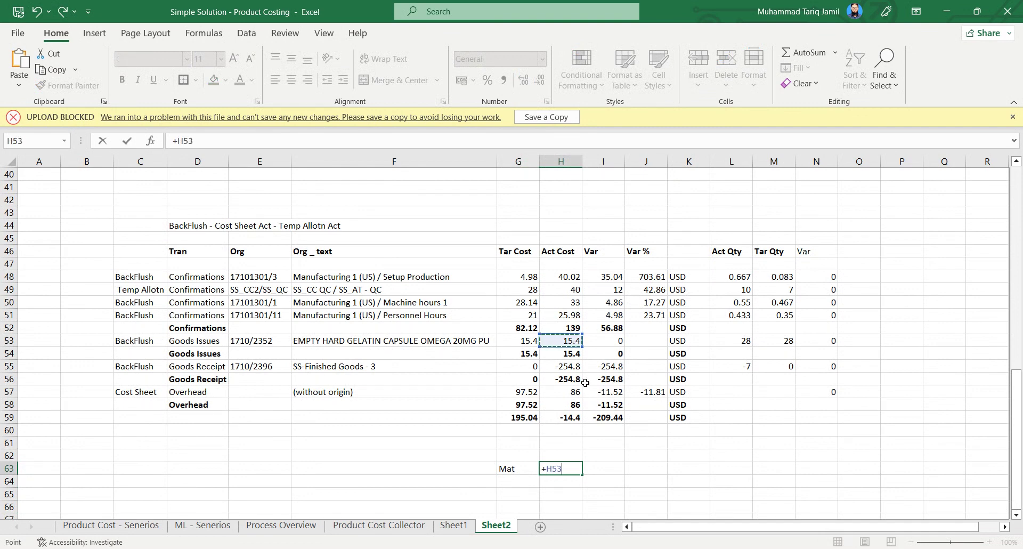
{"action": "key", "text": "Return"}
- Enter the label Act in G64 and sum the confirmations' actual costs H48:H51 in H64
{"action": "type", "text": "Act"}
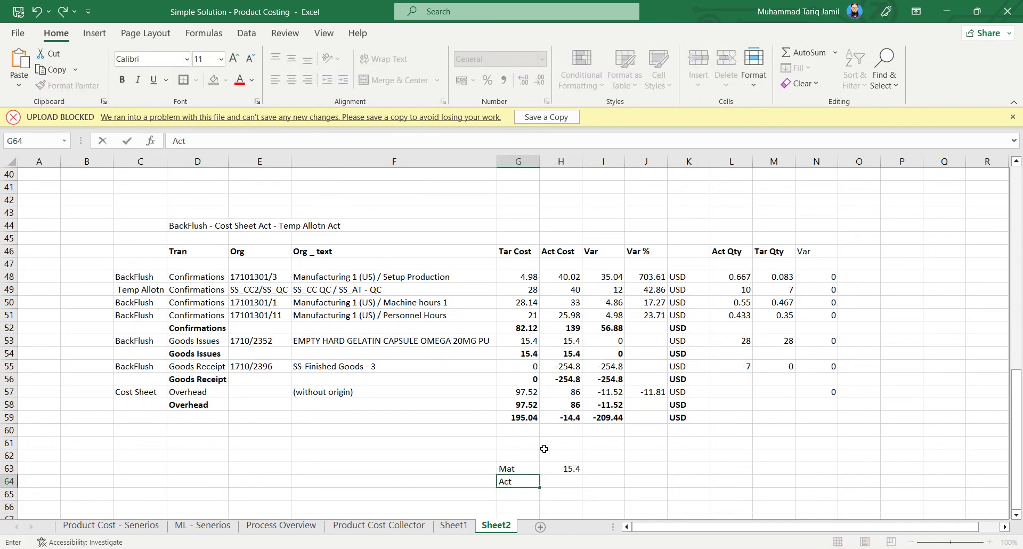
{"action": "key", "text": "Tab"}
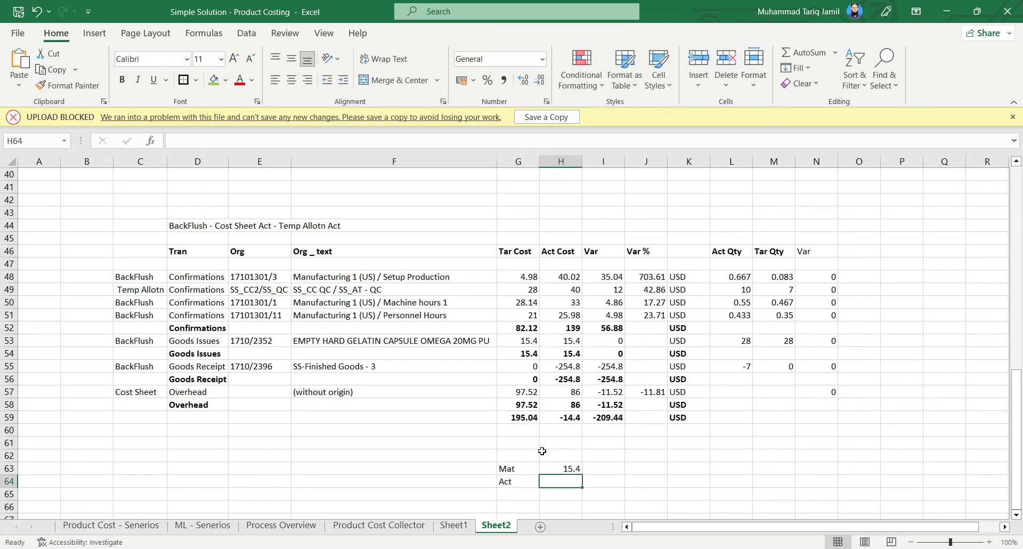
{"action": "type", "text": "+"}
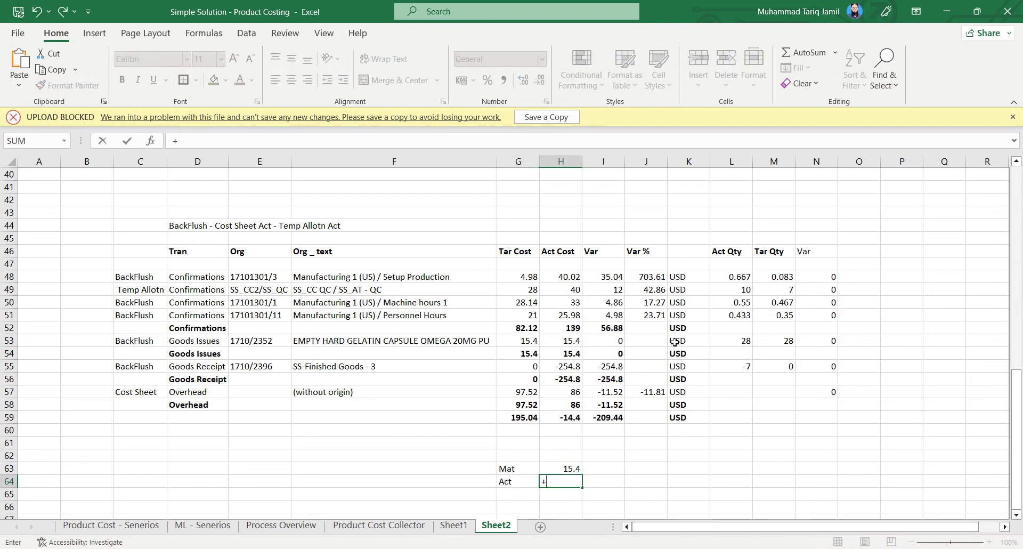
{"action": "type", "text": "sum"}
{"action": "key", "text": "Tab"}
{"action": "left_click_drag", "start_coordinate": [581, 277], "coordinate": [571, 316]}
{"action": "key", "text": "Return"}
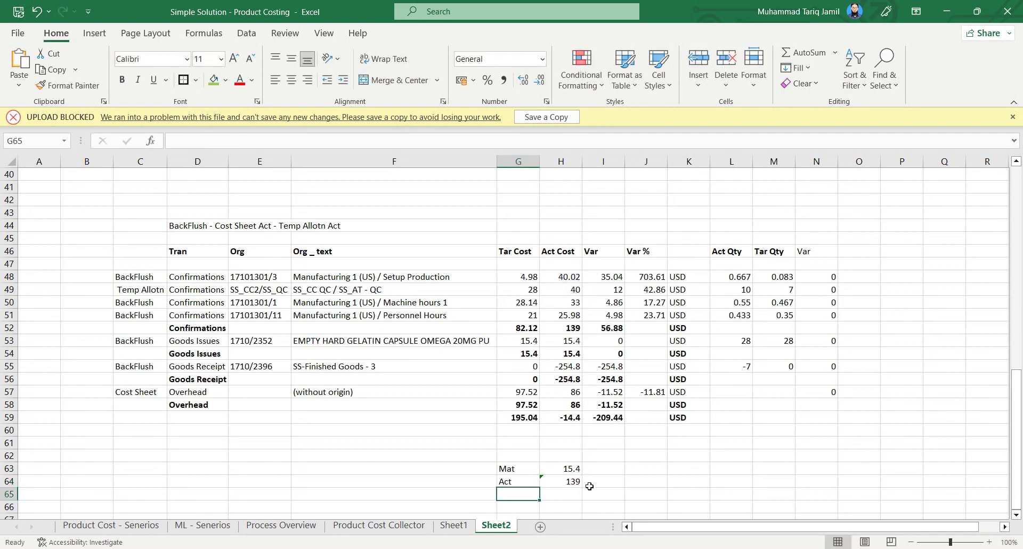
- Enter the label CS in G65 and link H65 to the Overhead actual cost in H57
{"action": "left_click_drag", "start_coordinate": [574, 468], "coordinate": [572, 480]}
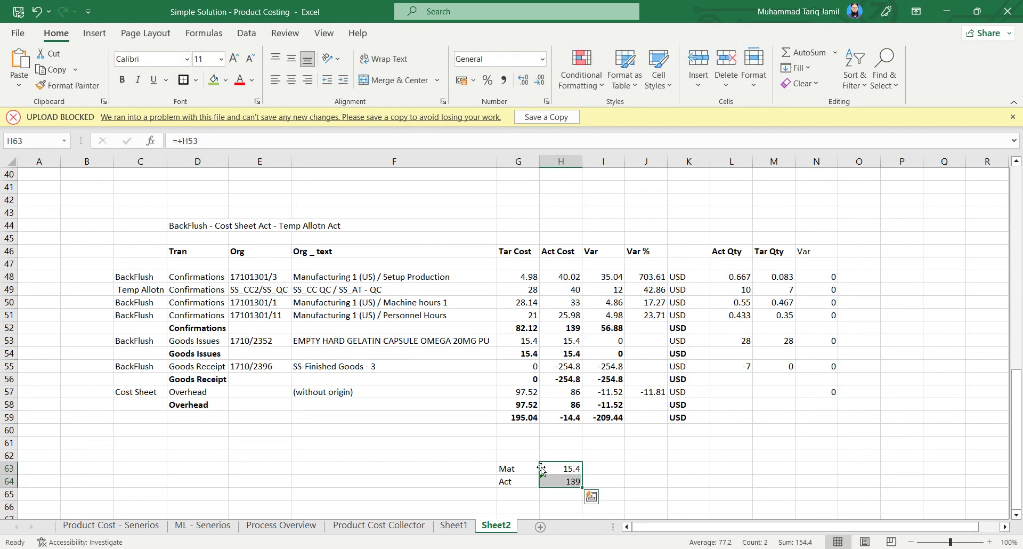
{"action": "left_click", "coordinate": [526, 492]}
{"action": "type", "text": "C"}
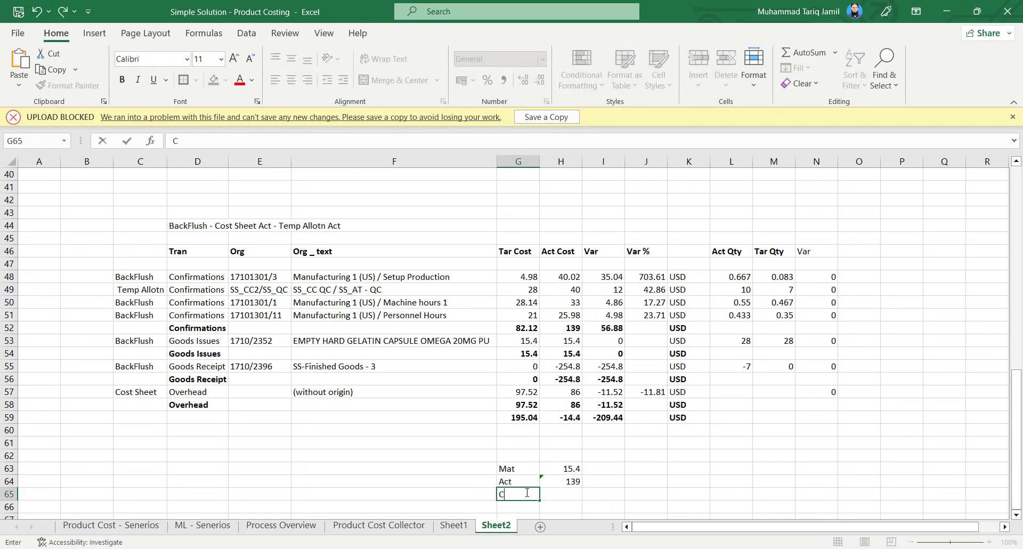
{"action": "type", "text": "S"}
{"action": "key", "text": "Tab"}
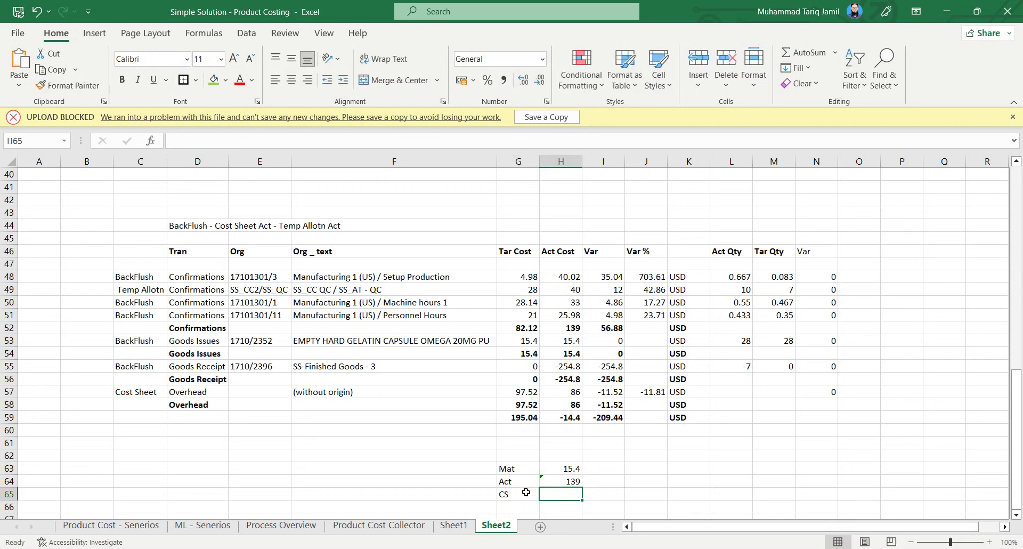
{"action": "type", "text": "="}
{"action": "left_click", "coordinate": [574, 392]}
{"action": "key", "text": "Return"}
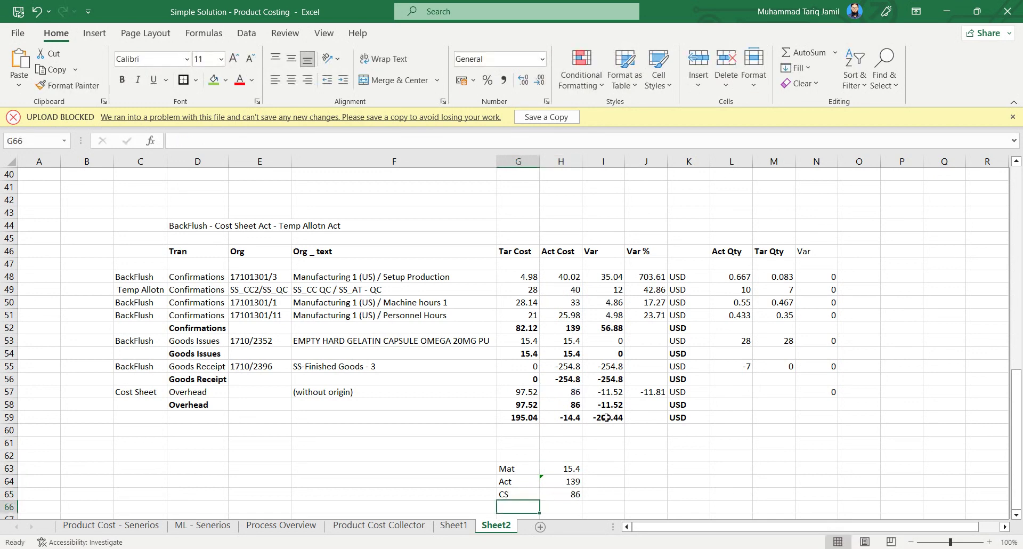
- Total the material, activity and cost sheet amounts in H67 with the formula =SUM(H63:H66)
{"action": "left_click", "coordinate": [578, 515]}
{"action": "left_click", "coordinate": [794, 52]}
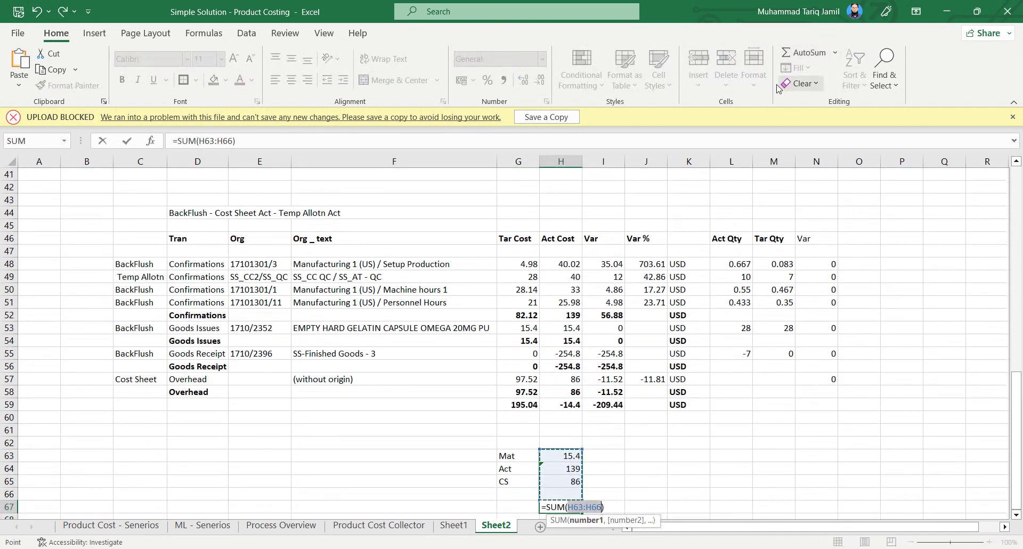
{"action": "key", "text": "Return"}
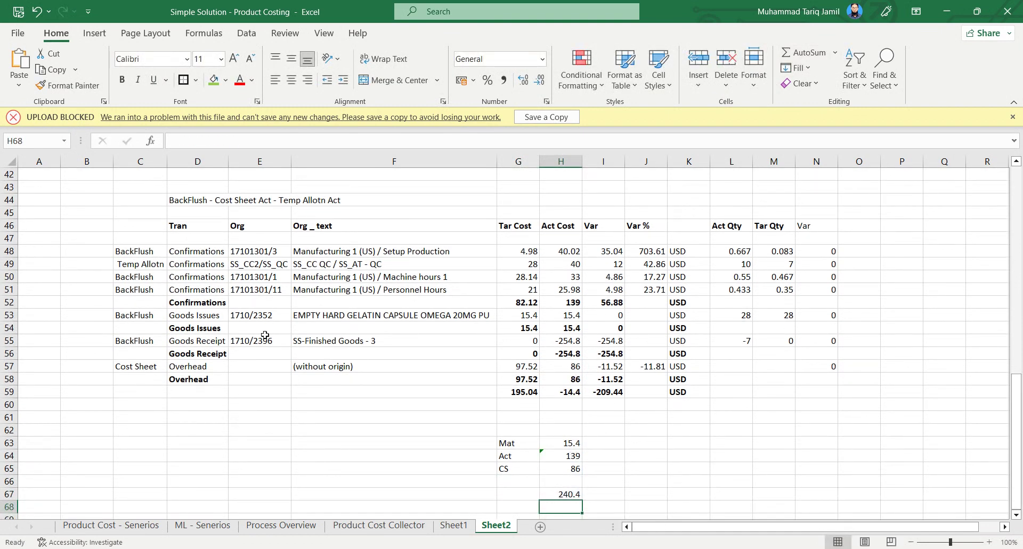
- Calculate the variance in I67 by adding the Goods Receipt actual cost in H55 to the cost total in H67
{"action": "left_click_drag", "start_coordinate": [140, 340], "coordinate": [565, 340]}
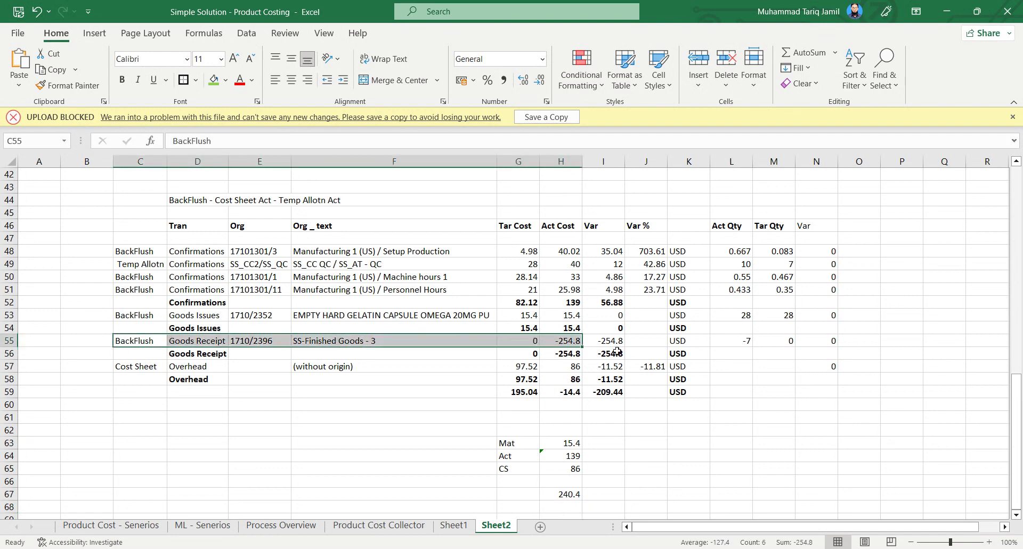
{"action": "left_click", "coordinate": [558, 341]}
{"action": "left_click", "coordinate": [625, 496]}
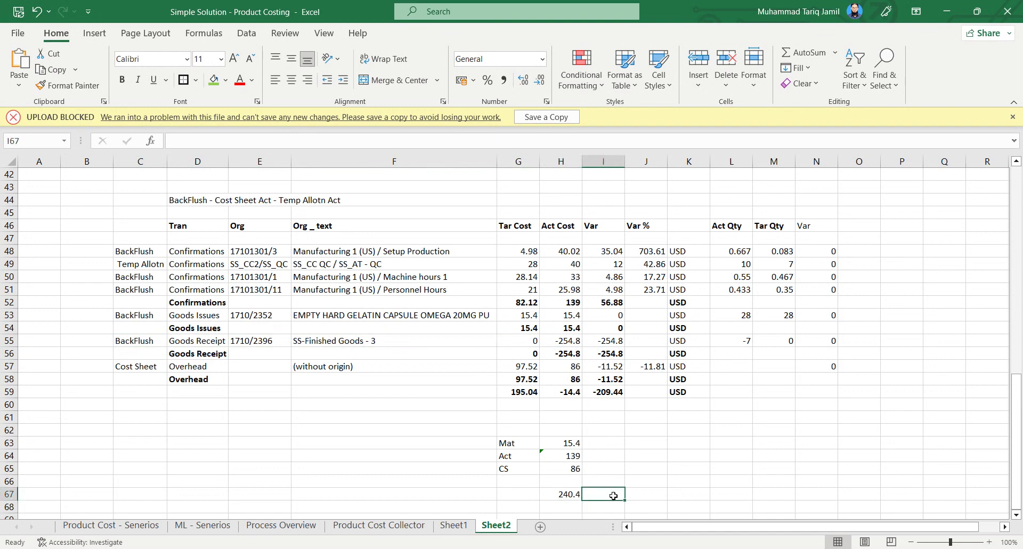
{"action": "type", "text": "+"}
{"action": "left_click", "coordinate": [575, 496]}
{"action": "type", "text": "-"}
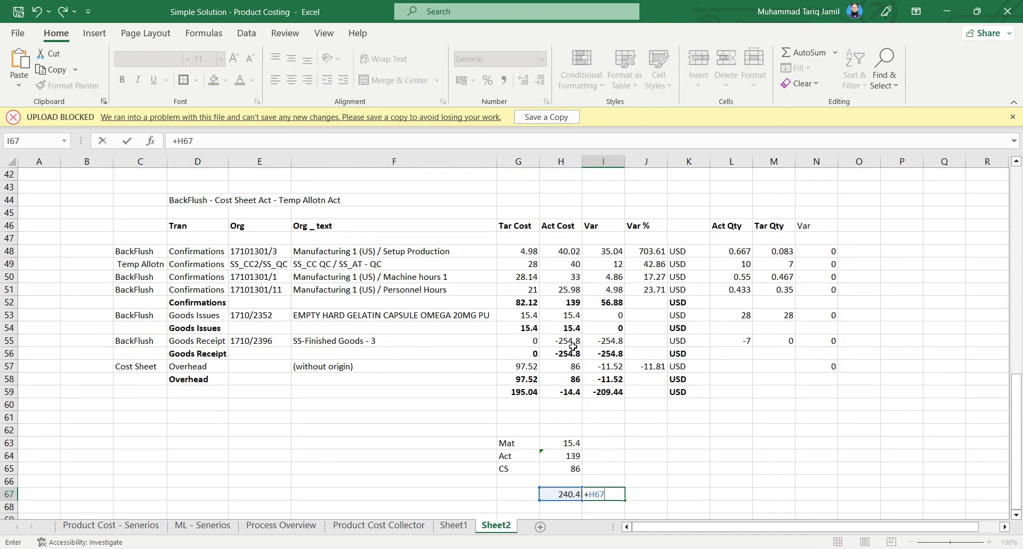
{"action": "key", "text": "BackSpace"}
{"action": "type", "text": "7+"}
{"action": "left_click", "coordinate": [574, 343]}
{"action": "key", "text": "Return"}
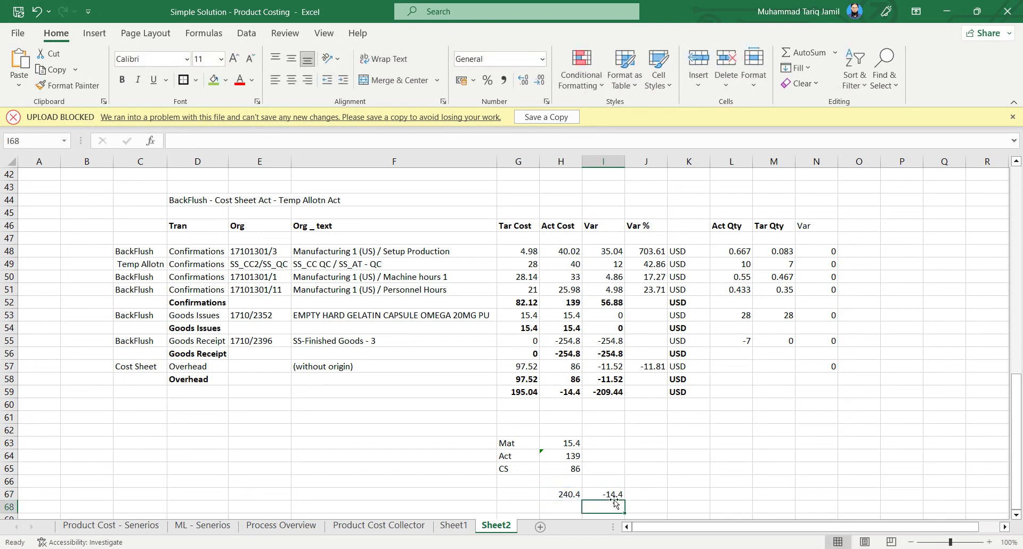
- Compare the actual cost grand total in H59 with the calculated variance in I67
{"action": "left_click", "coordinate": [572, 377]}
{"action": "left_click", "coordinate": [572, 394]}
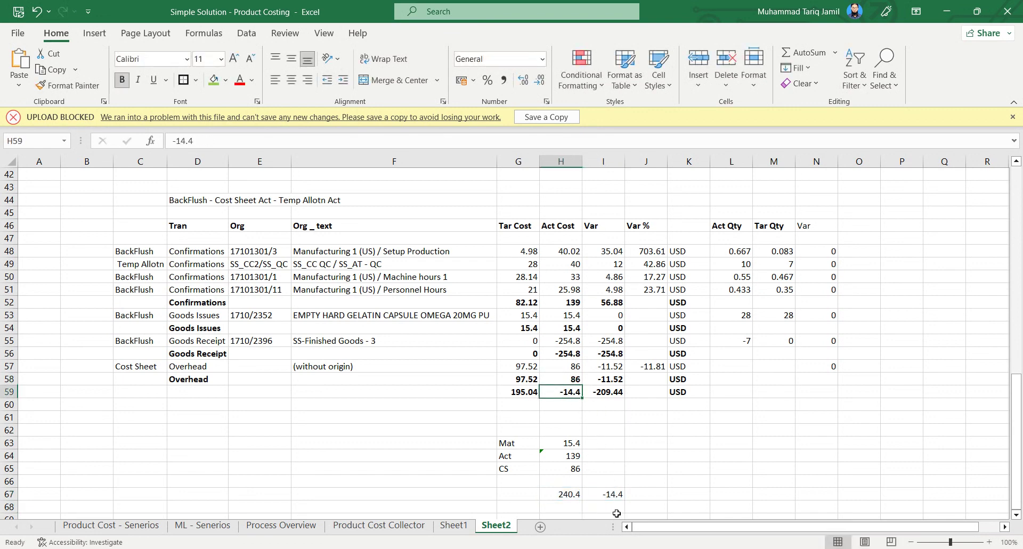
{"action": "left_click", "coordinate": [609, 498], "text": "ctrl"}
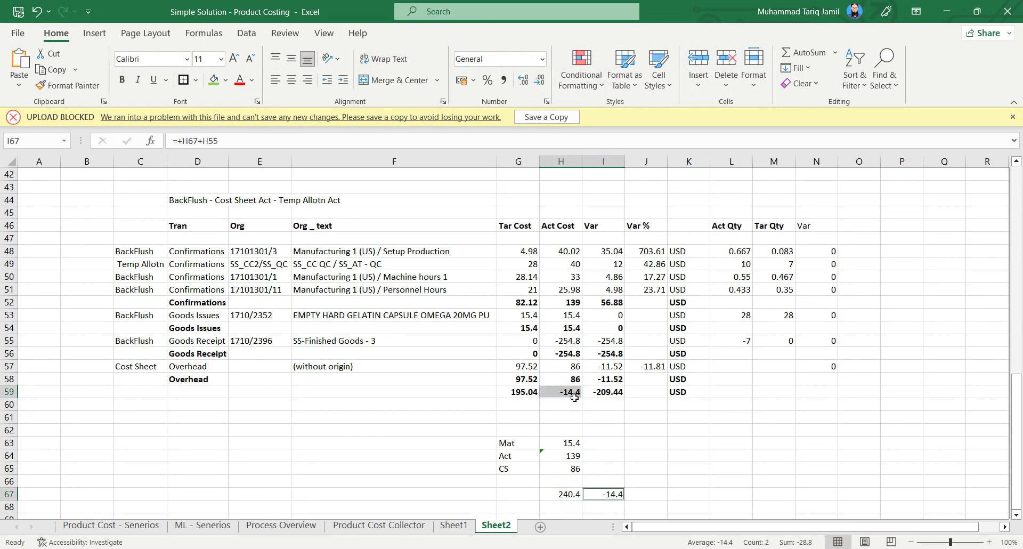
- Switch to the SAP product cost collector display and open a new GUI window from it
{"action": "mouse_move", "coordinate": [411, 543]}
{"action": "left_click", "coordinate": [453, 482]}
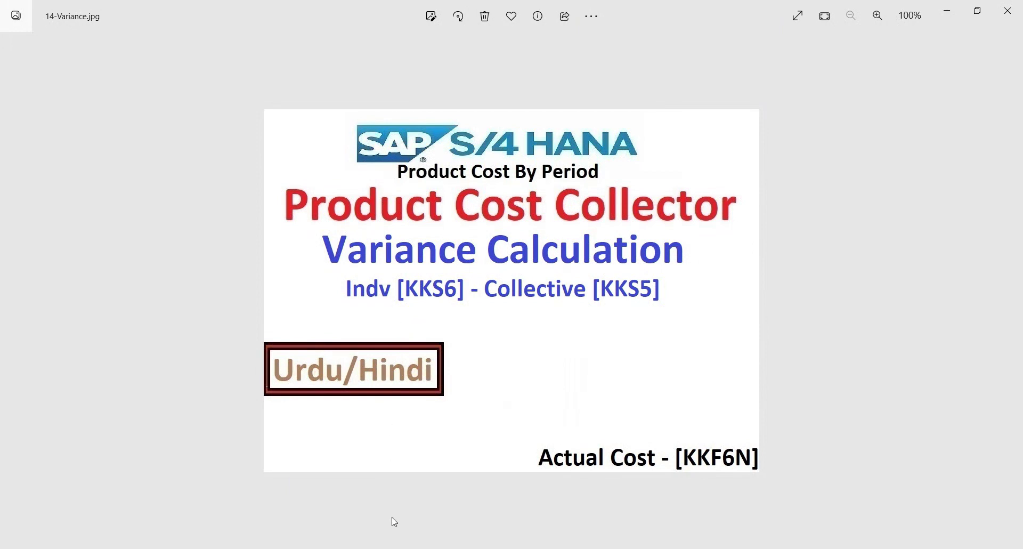
{"action": "mouse_move", "coordinate": [410, 544]}
{"action": "left_click", "coordinate": [452, 502]}
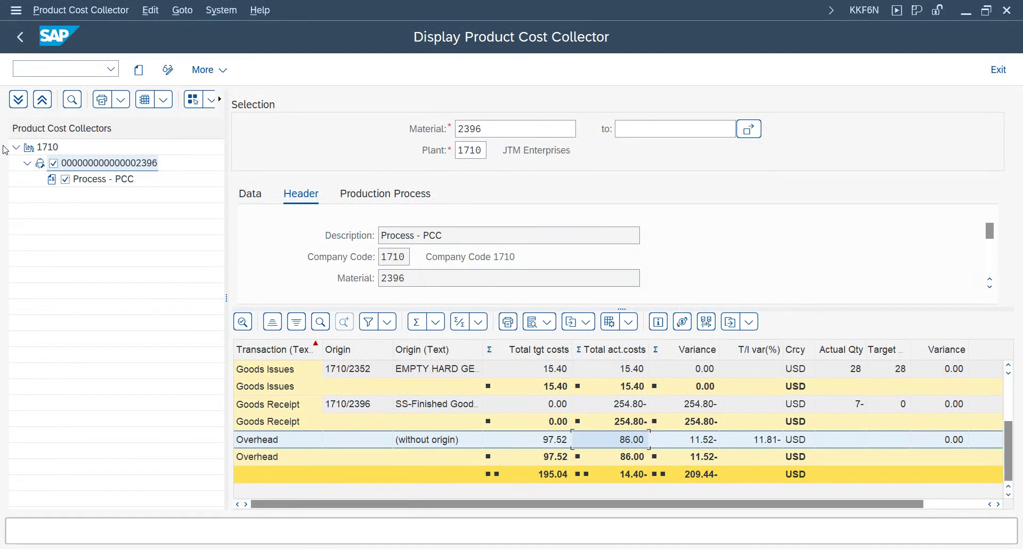
{"action": "left_click", "coordinate": [15, 10]}
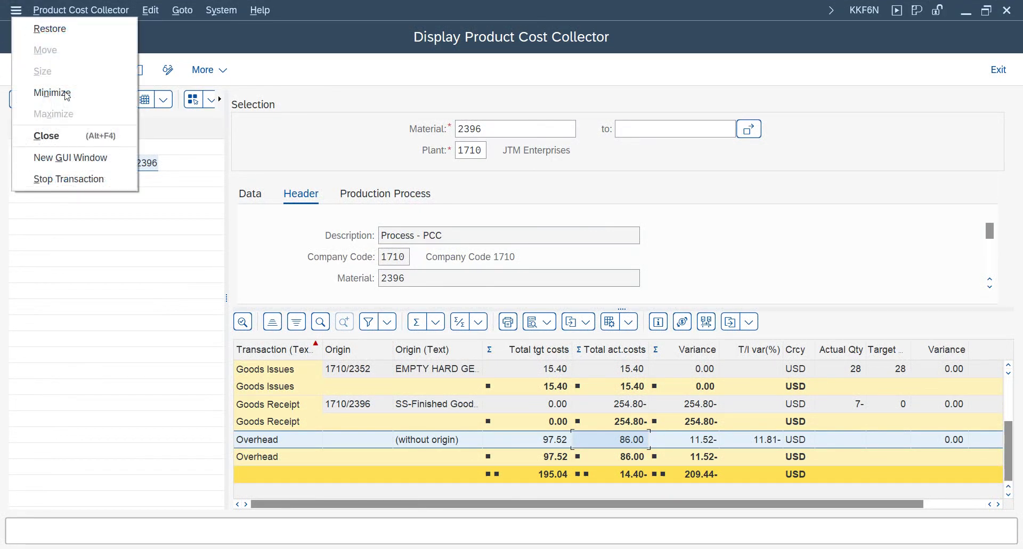
{"action": "left_click", "coordinate": [84, 156]}
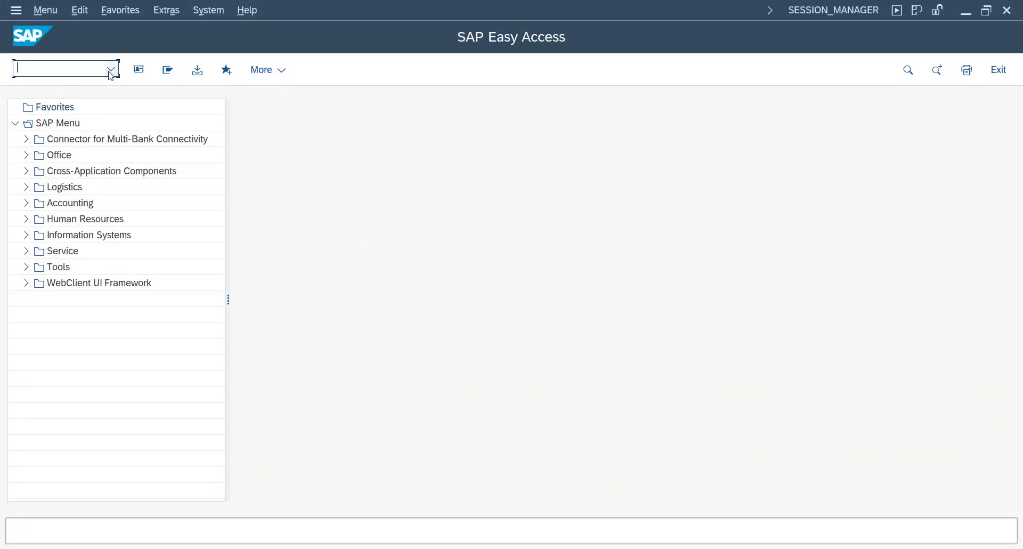
- Open the collective variance calculation transaction KKS5
{"action": "left_click", "coordinate": [111, 69]}
{"action": "left_click", "coordinate": [107, 94]}
{"action": "left_click", "coordinate": [79, 74]}
{"action": "key", "text": "Return"}
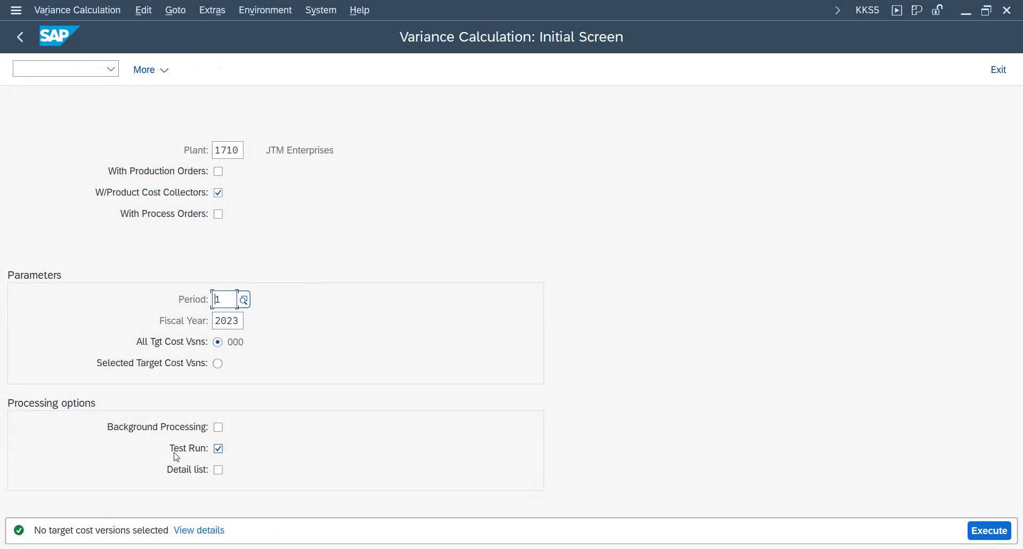
- Execute the variance test run for plant 1710 with the detail list, inspect the Variance column, and exit the transaction
{"action": "left_click", "coordinate": [219, 470]}
{"action": "left_click", "coordinate": [989, 541]}
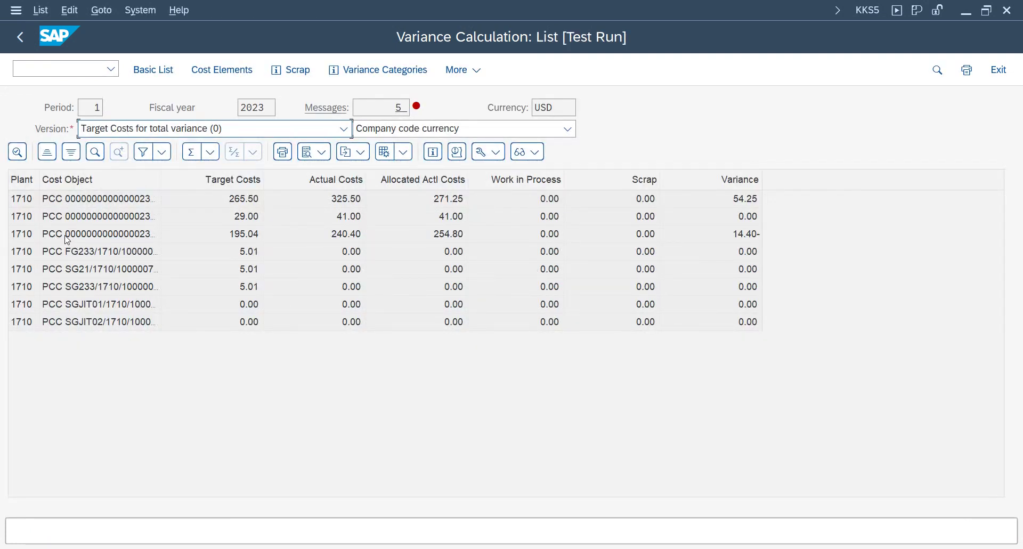
{"action": "left_click", "coordinate": [739, 181]}
{"action": "left_click", "coordinate": [21, 38]}
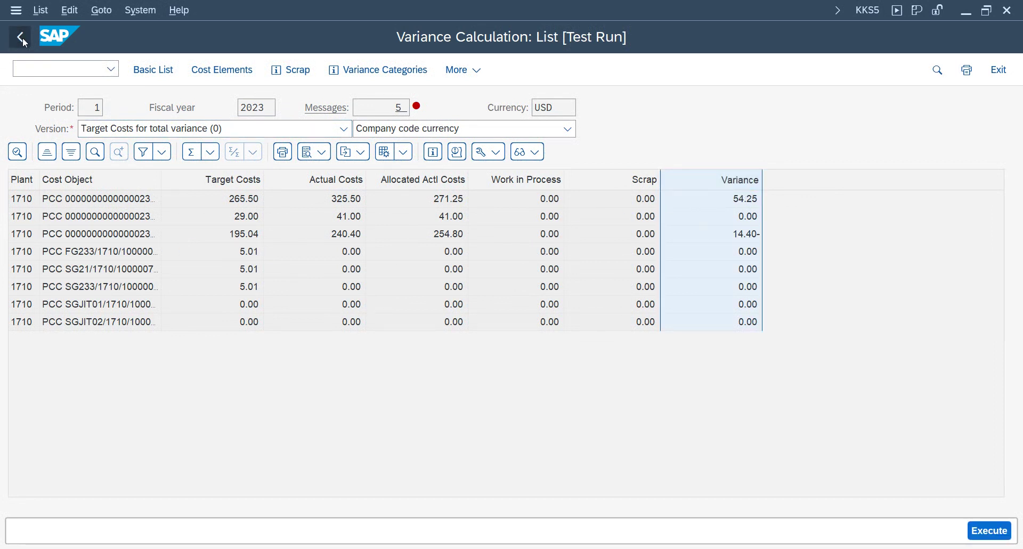
{"action": "left_click", "coordinate": [20, 38]}
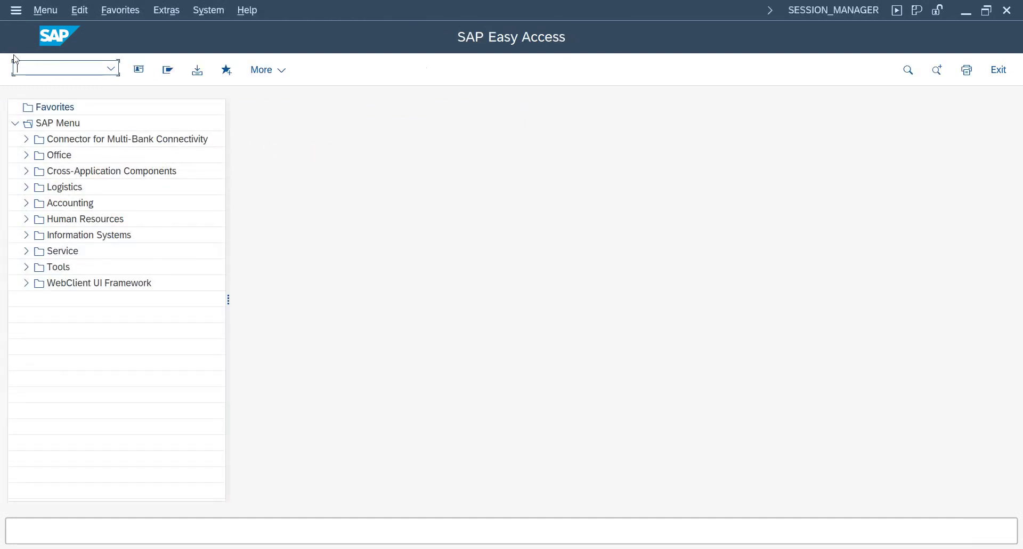
- Open the individual variance calculation transaction KKS6
{"action": "left_click", "coordinate": [111, 68]}
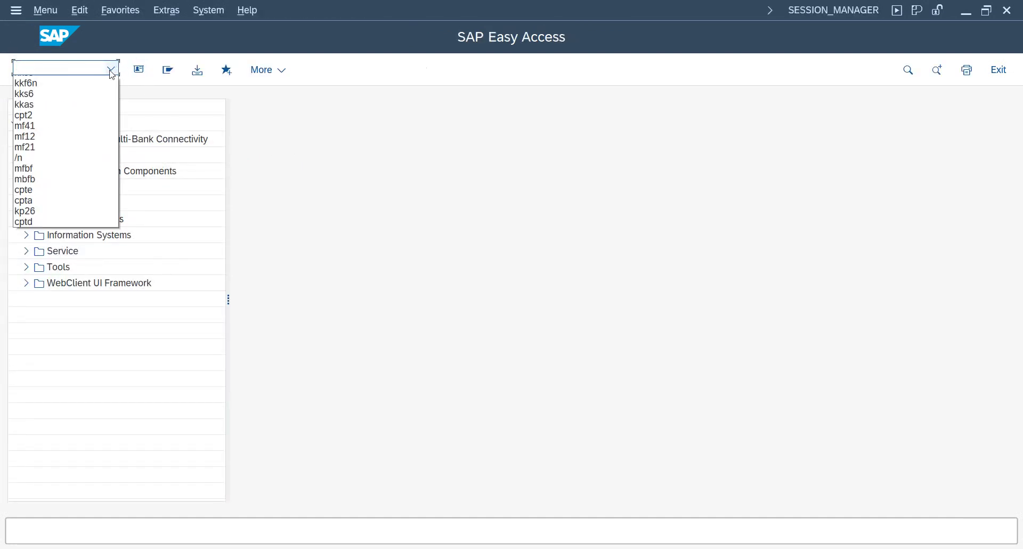
{"action": "left_click", "coordinate": [83, 88]}
{"action": "left_click", "coordinate": [43, 67]}
{"action": "key", "text": "BackSpace"}
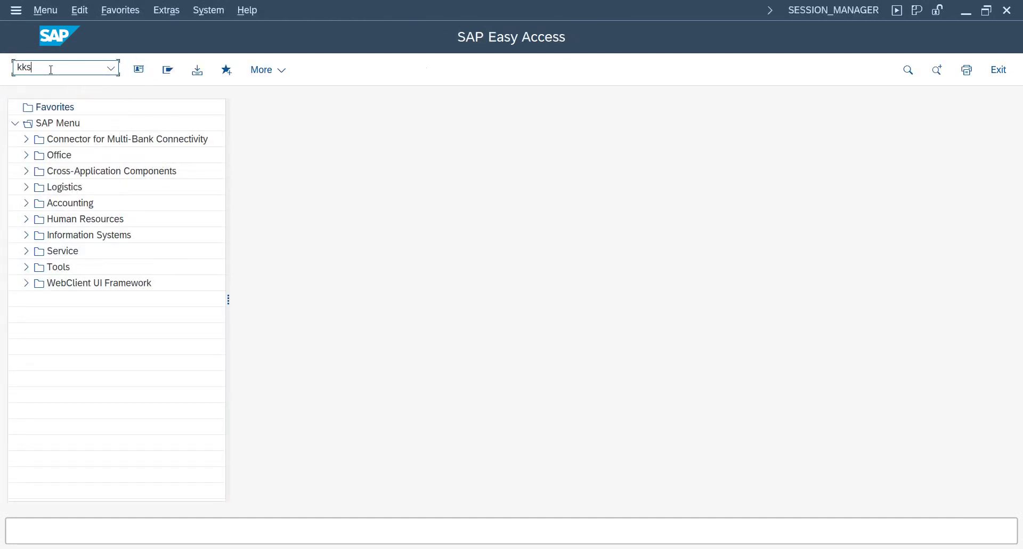
{"action": "type", "text": "6"}
{"action": "key", "text": "Return"}
- Execute the variance calculation for material 2396 as a test run and inspect its variance amount
{"action": "left_click_drag", "start_coordinate": [274, 145], "coordinate": [21, 135]}
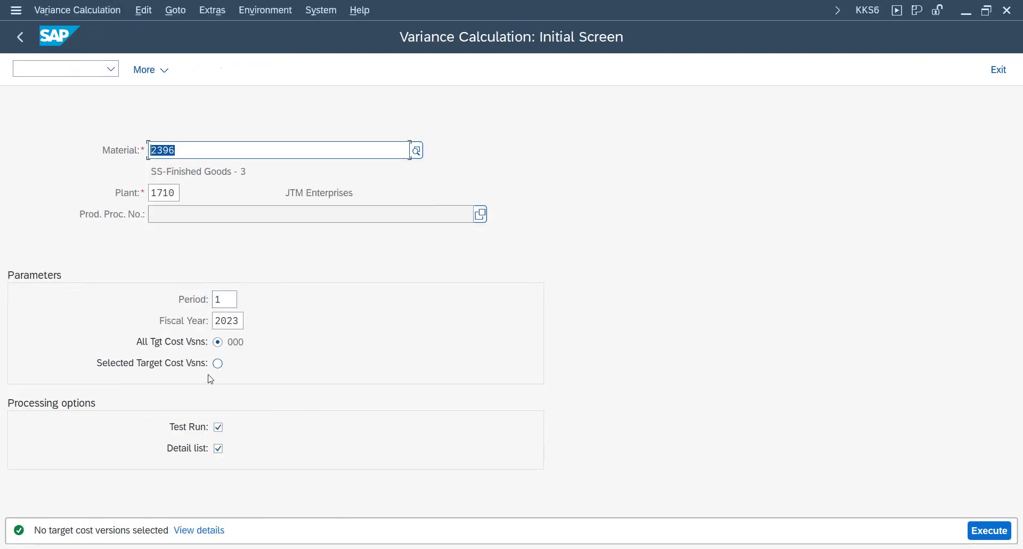
{"action": "left_click", "coordinate": [218, 427]}
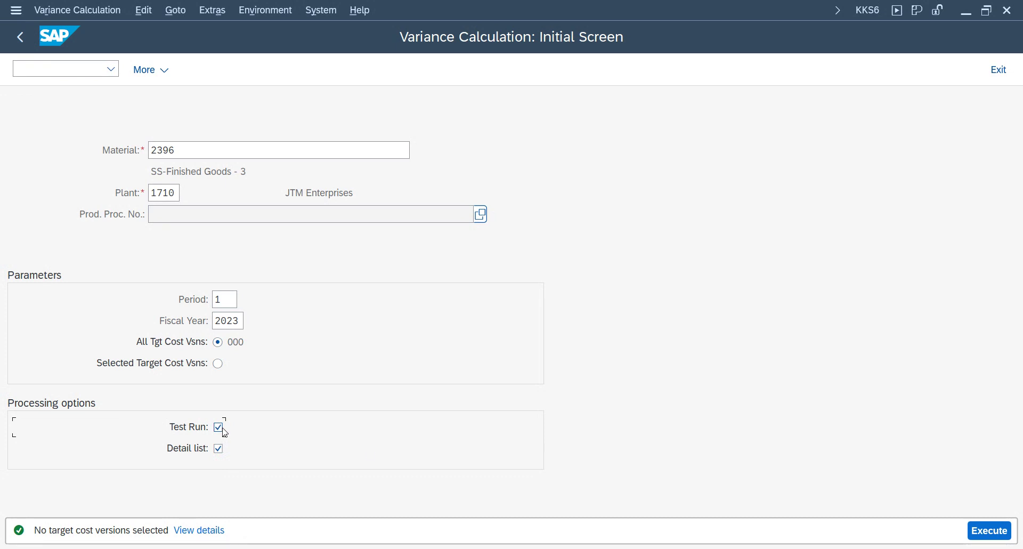
{"action": "left_click", "coordinate": [989, 531]}
{"action": "left_click", "coordinate": [735, 198]}
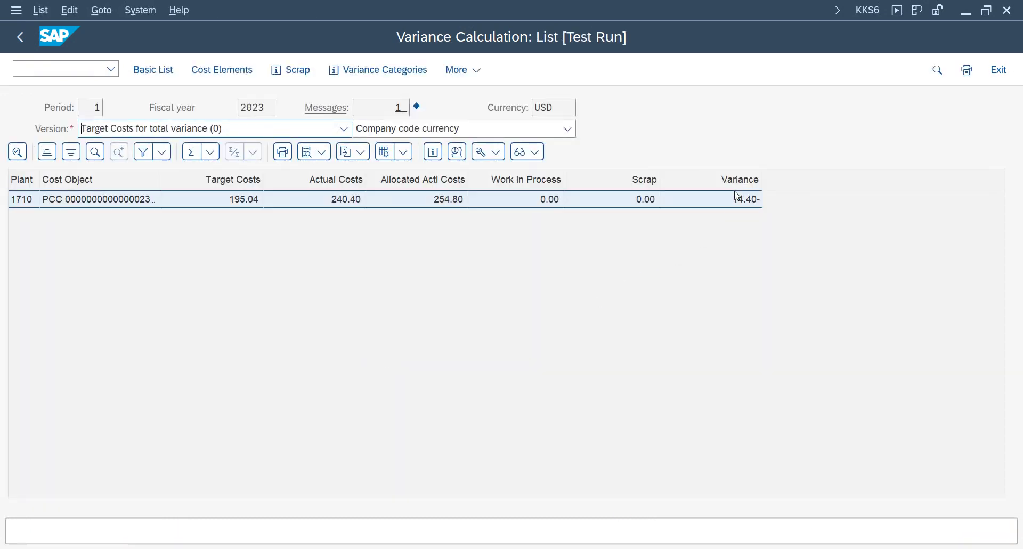
- Switch to Excel and review the amounts in H63:H65, the Goods Receipt line, the total and the variance in I67
{"action": "left_click", "coordinate": [374, 548]}
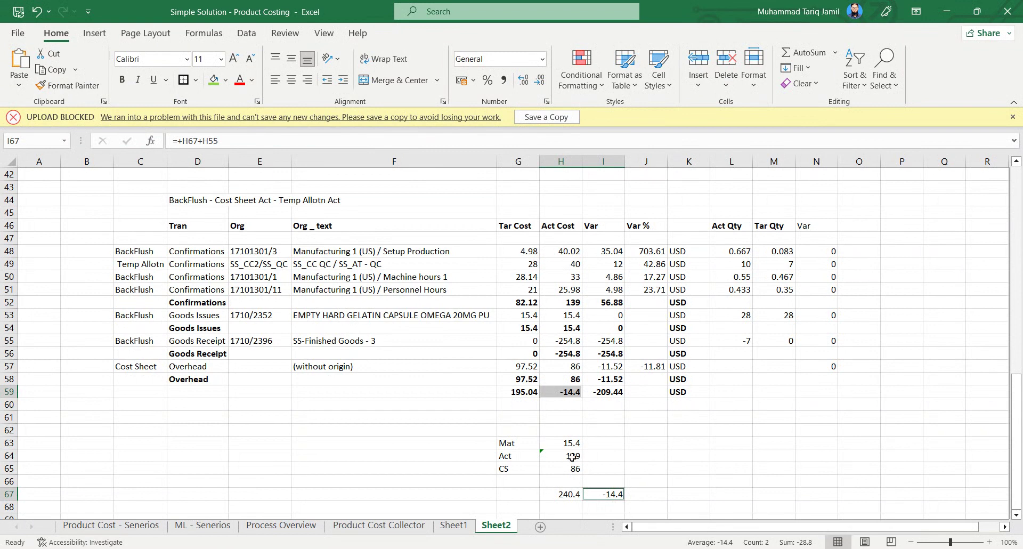
{"action": "left_click_drag", "start_coordinate": [574, 443], "coordinate": [577, 473]}
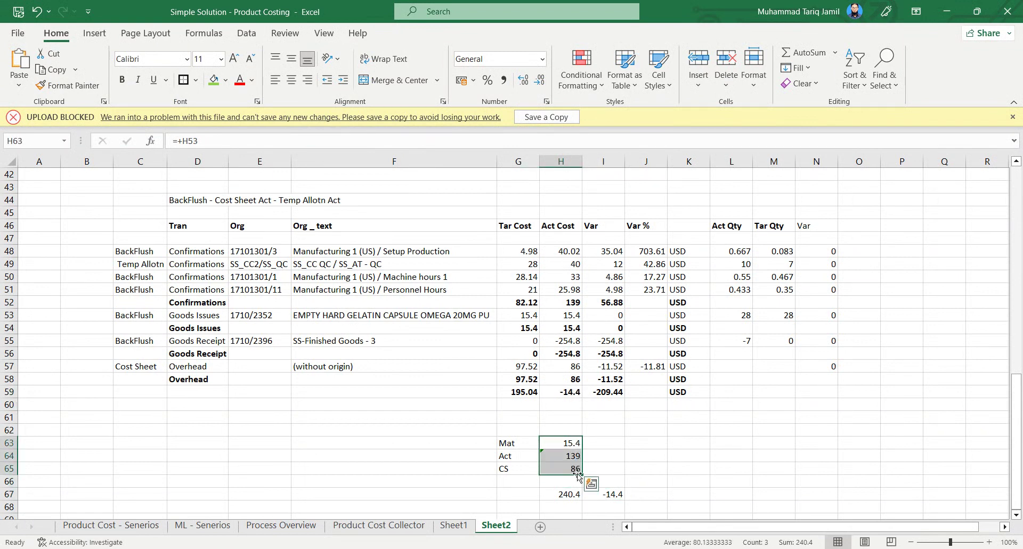
{"action": "left_click_drag", "start_coordinate": [591, 341], "coordinate": [158, 342]}
{"action": "left_click_drag", "start_coordinate": [561, 494], "coordinate": [560, 442]}
{"action": "left_click", "coordinate": [622, 492]}
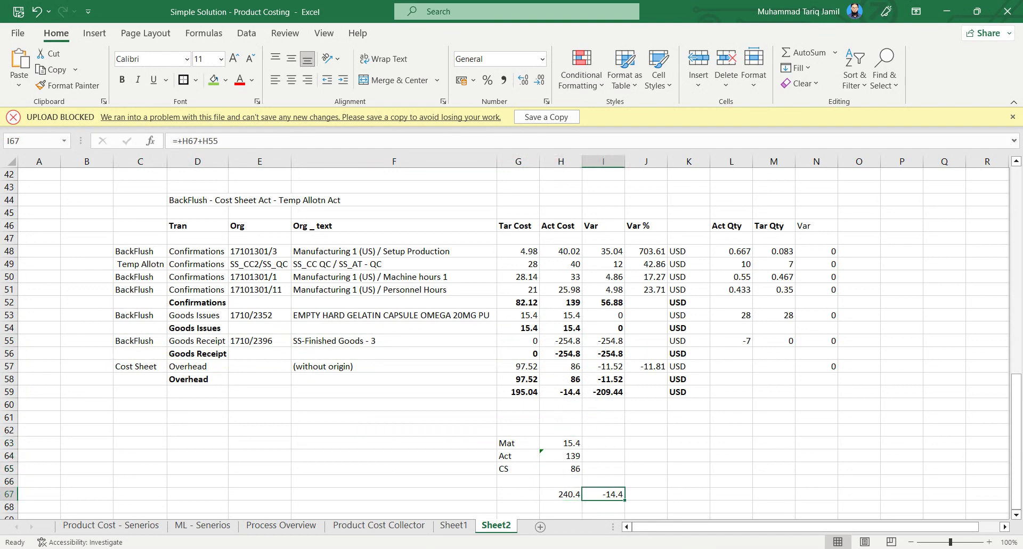
- Switch back to SAP, rerun KKS6 for material 2396 with Test Run turned off, and exit the variance calculation
{"action": "mouse_move", "coordinate": [409, 548]}
{"action": "left_click", "coordinate": [501, 513]}
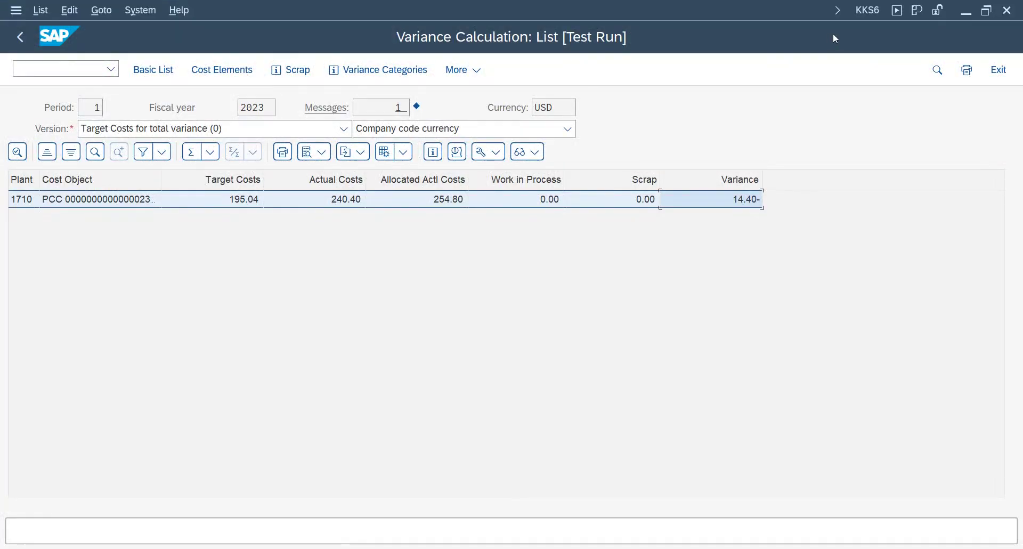
{"action": "left_click", "coordinate": [18, 39]}
{"action": "left_click", "coordinate": [18, 40]}
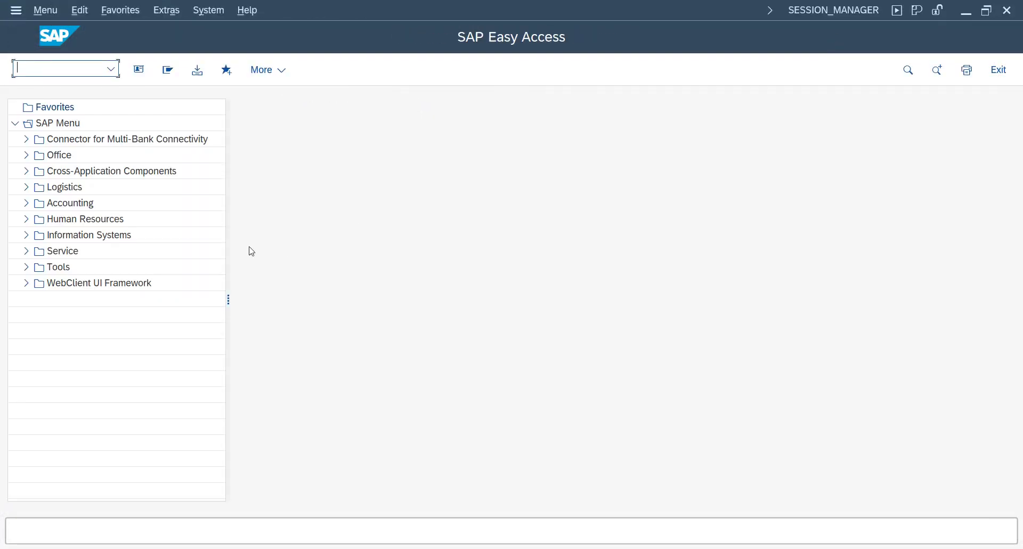
{"action": "left_click", "coordinate": [112, 69]}
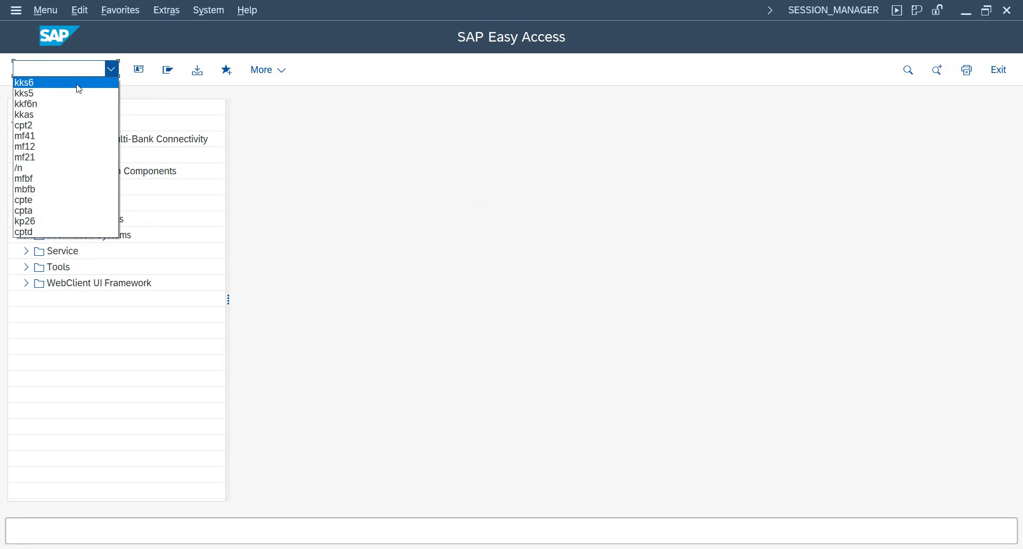
{"action": "left_click", "coordinate": [76, 84]}
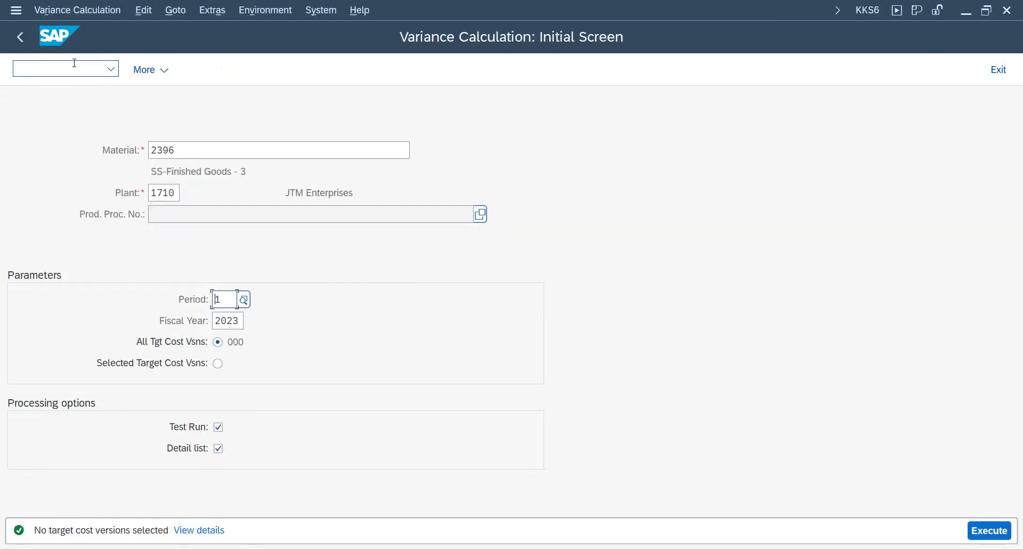
{"action": "left_click", "coordinate": [223, 431]}
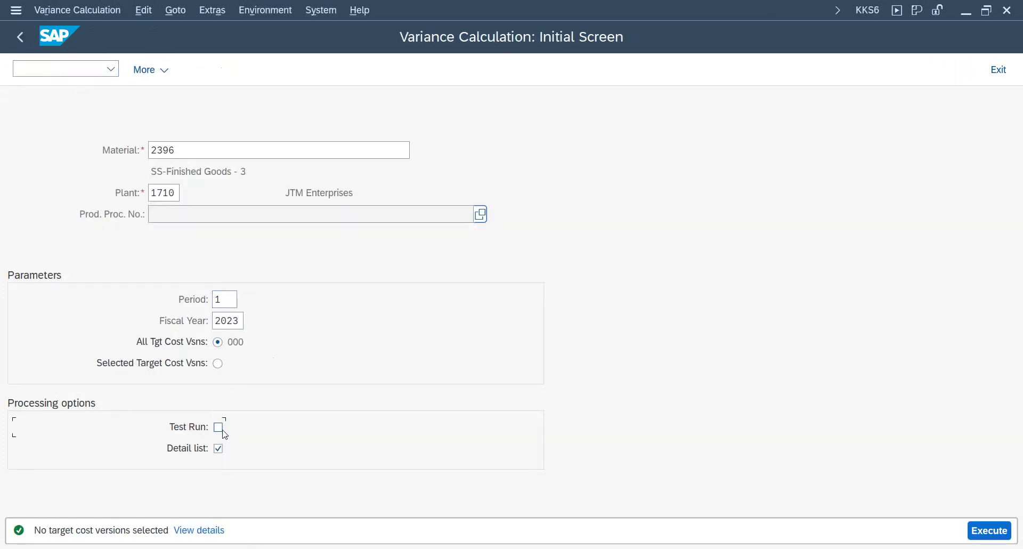
{"action": "key", "text": "F8"}
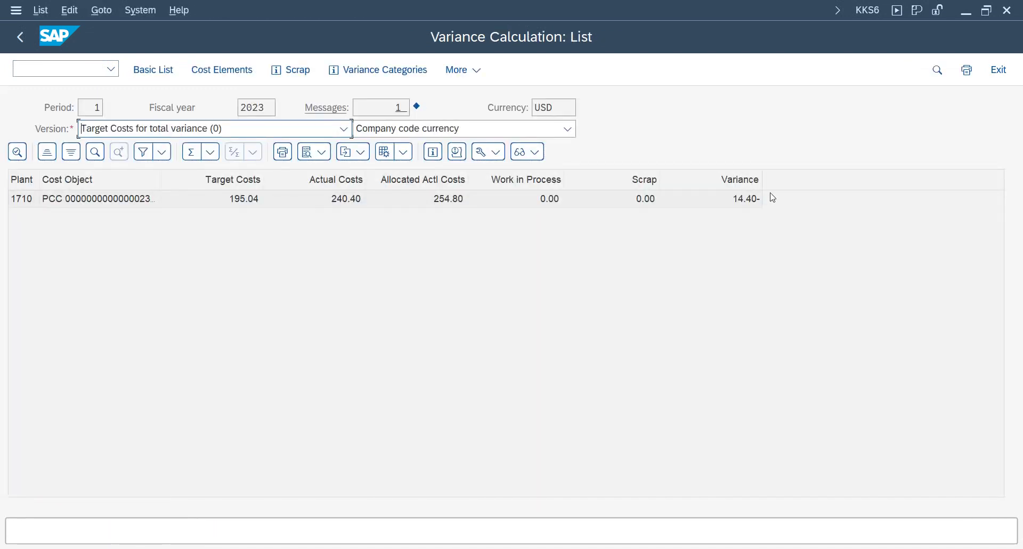
{"action": "key", "text": "F3"}
{"action": "left_click", "coordinate": [12, 35]}
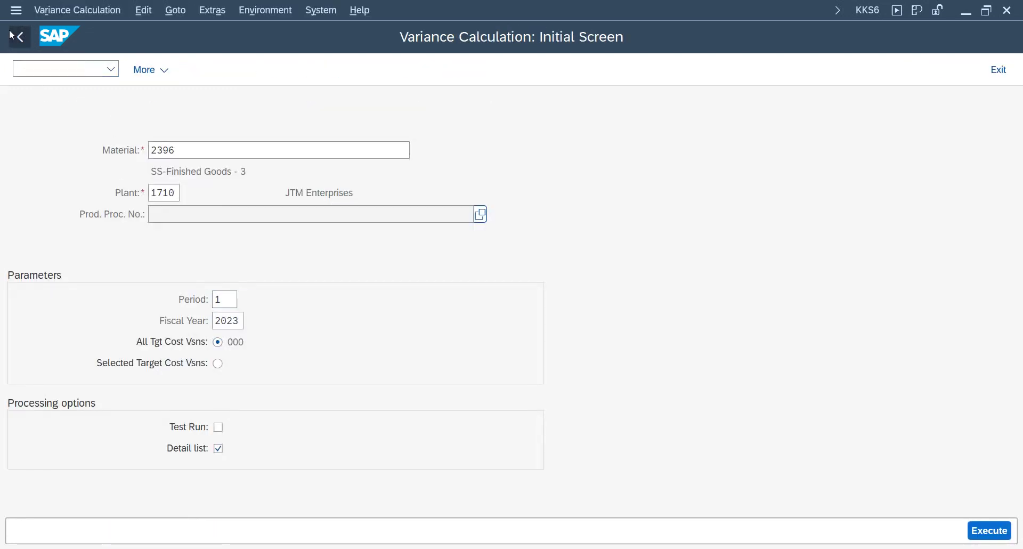
- Display the product cost collector in KKF6N and select the collector for material 2396
{"action": "left_click", "coordinate": [111, 69]}
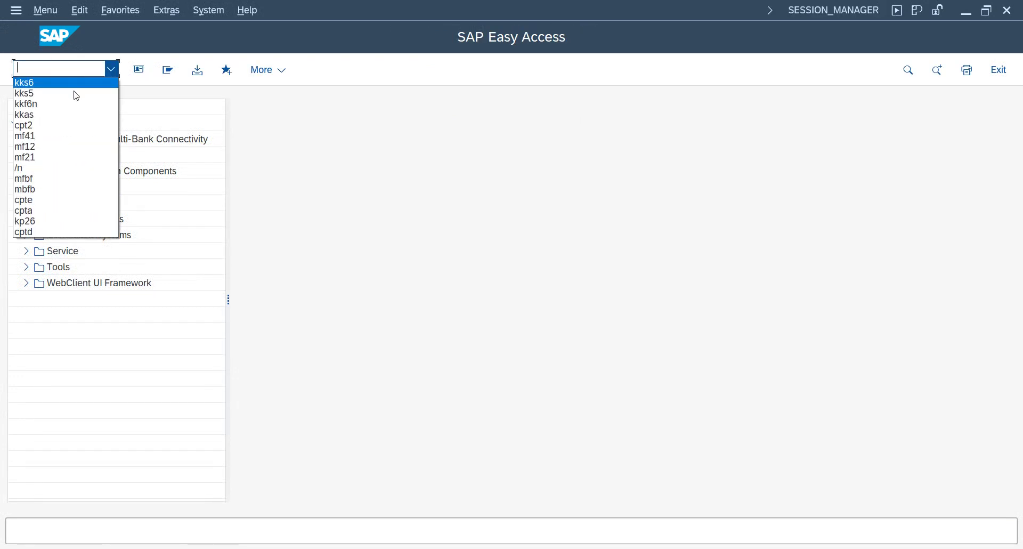
{"action": "left_click", "coordinate": [78, 104]}
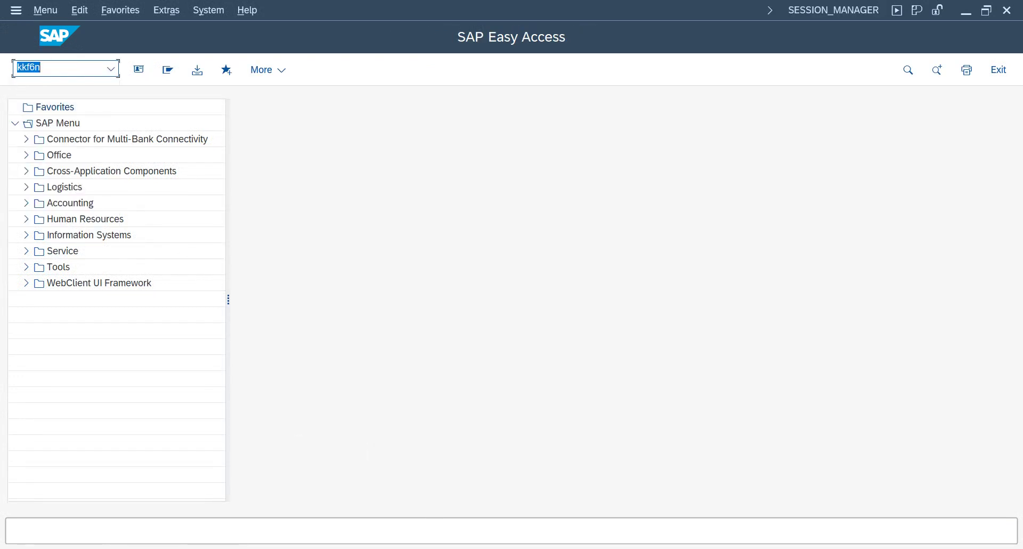
{"action": "mouse_move", "coordinate": [411, 547]}
{"action": "left_click", "coordinate": [368, 496]}
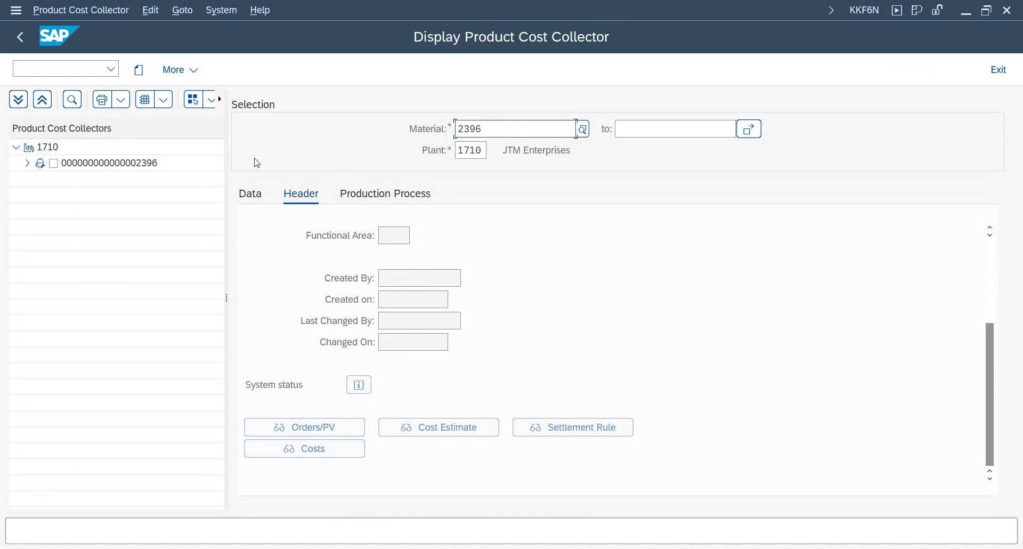
{"action": "left_click", "coordinate": [61, 164]}
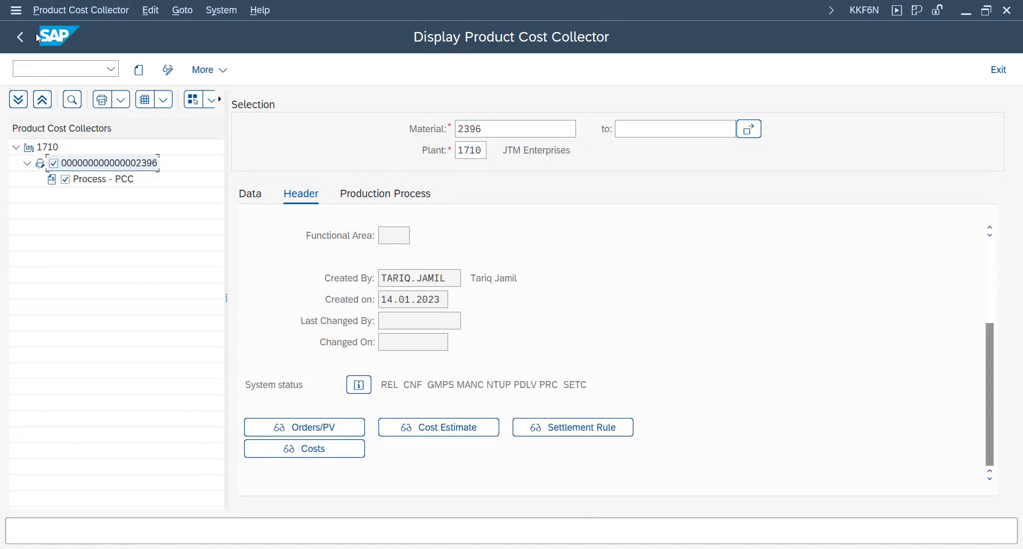
- Leave the product cost collector display and restart transaction KKF6N
{"action": "left_click", "coordinate": [20, 36]}
{"action": "left_click", "coordinate": [102, 65]}
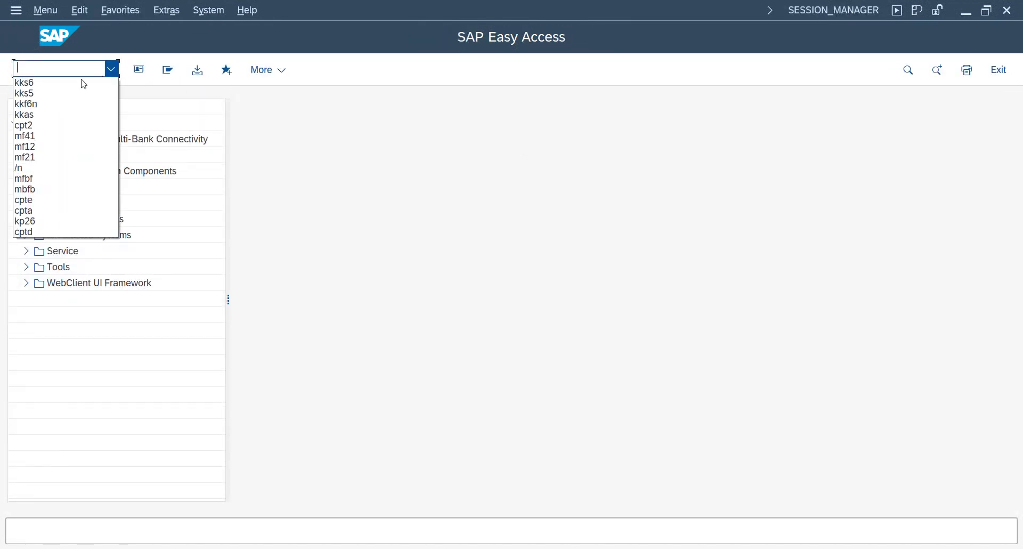
{"action": "left_click", "coordinate": [61, 102]}
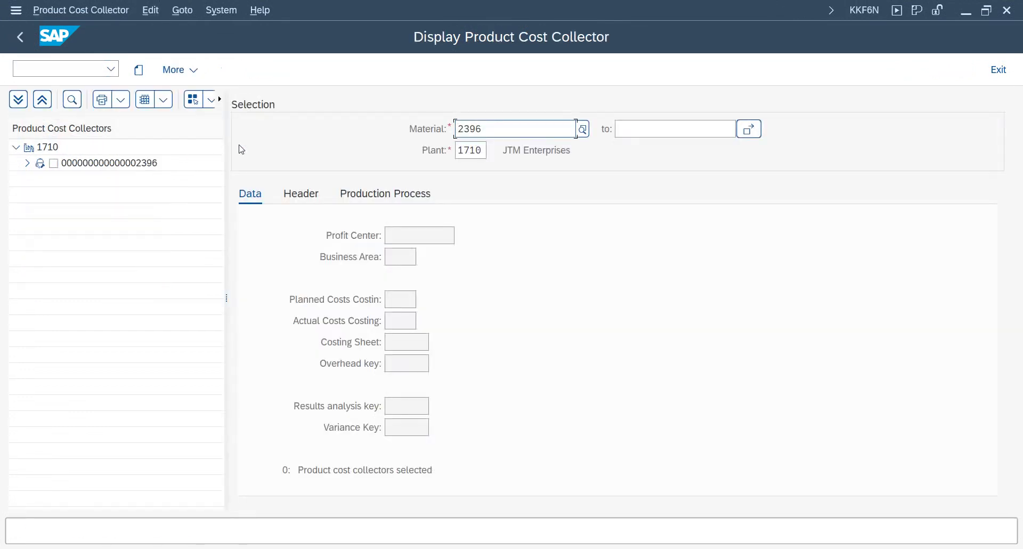
- Select the product cost collector of material 2396 and display its costs from the header data
{"action": "left_click", "coordinate": [54, 163]}
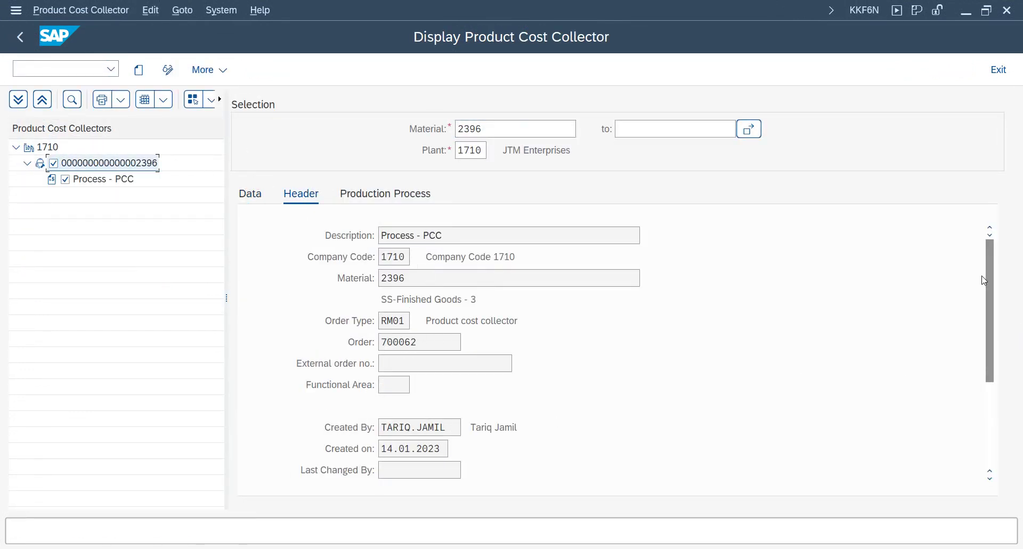
{"action": "mouse_move", "coordinate": [989, 303]}
{"action": "left_mouse_down"}
{"action": "mouse_move", "coordinate": [989, 392]}
{"action": "mouse_move", "coordinate": [986, 304]}
{"action": "left_mouse_up"}
{"action": "left_click", "coordinate": [986, 287]}
{"action": "scroll", "coordinate": [989, 293], "scroll_direction": "down", "scroll_amount": 5}
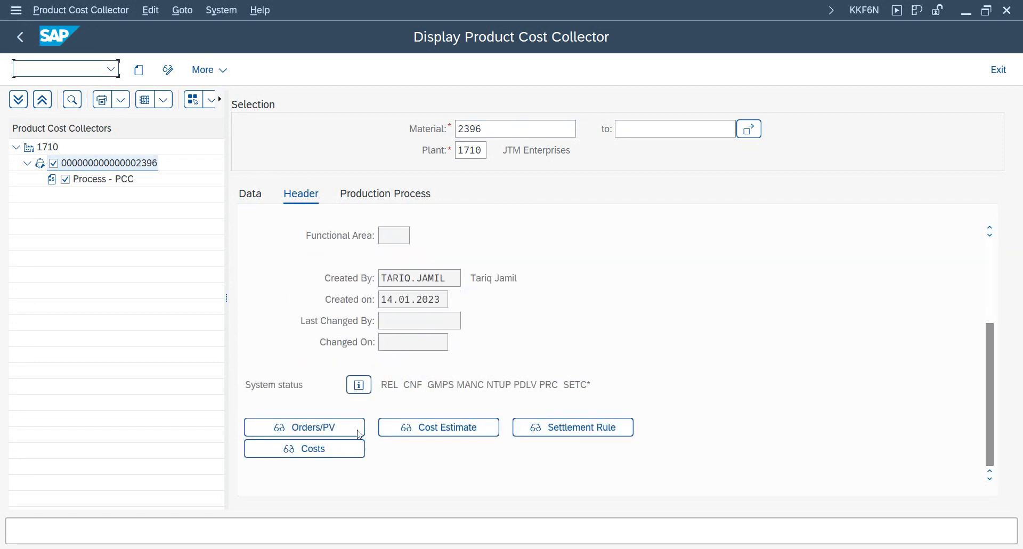
{"action": "left_click", "coordinate": [336, 448]}
- Review the total actual costs and variances for confirmations, goods issues, goods receipt and overhead, and exit the product cost collector display
{"action": "scroll", "coordinate": [879, 397], "scroll_direction": "down", "scroll_amount": 3}
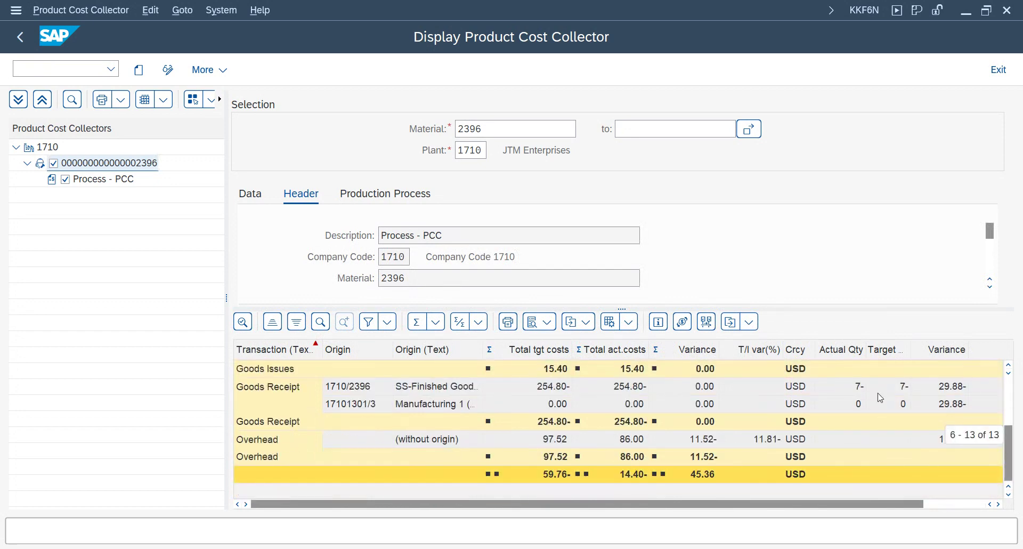
{"action": "left_click", "coordinate": [639, 352]}
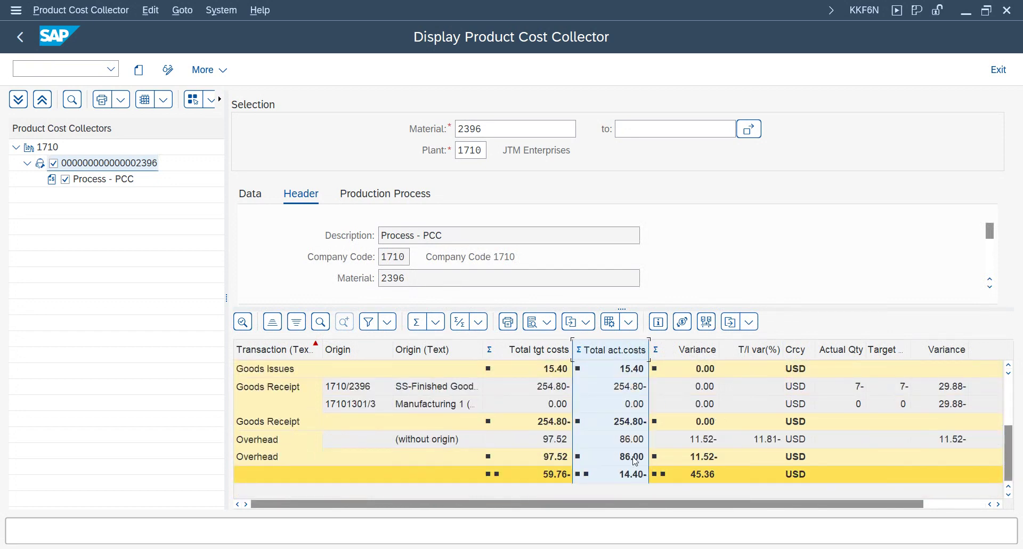
{"action": "scroll", "coordinate": [597, 453], "scroll_direction": "up", "scroll_amount": 2}
{"action": "scroll", "coordinate": [596, 432], "scroll_direction": "down", "scroll_amount": 1}
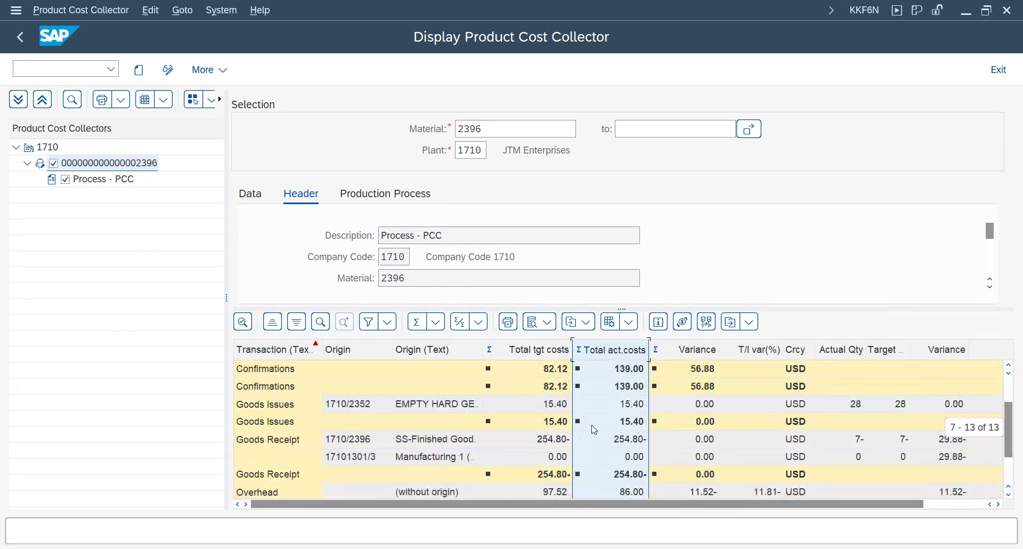
{"action": "scroll", "coordinate": [597, 430], "scroll_direction": "up", "scroll_amount": 1}
{"action": "key", "text": "F3"}
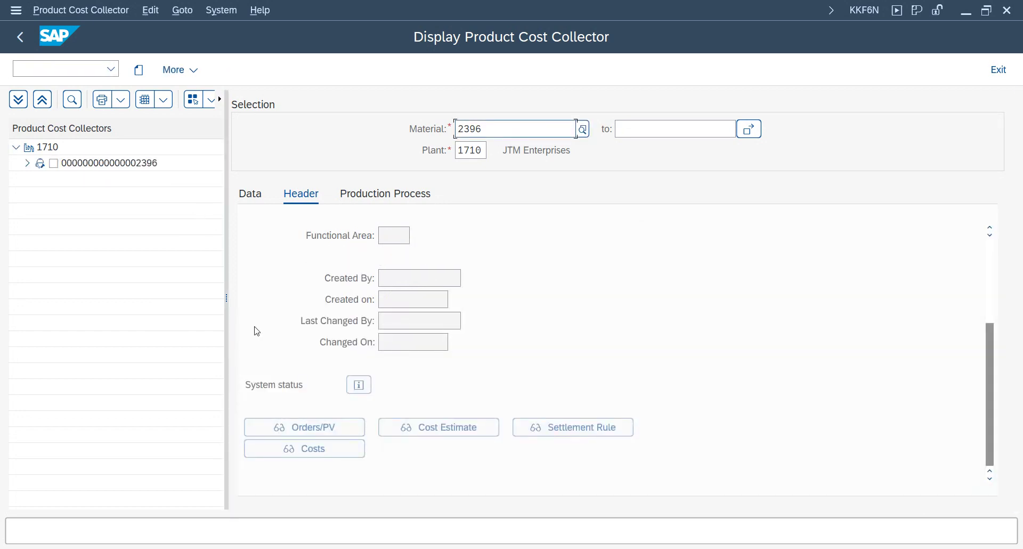
{"action": "key", "text": "F3"}
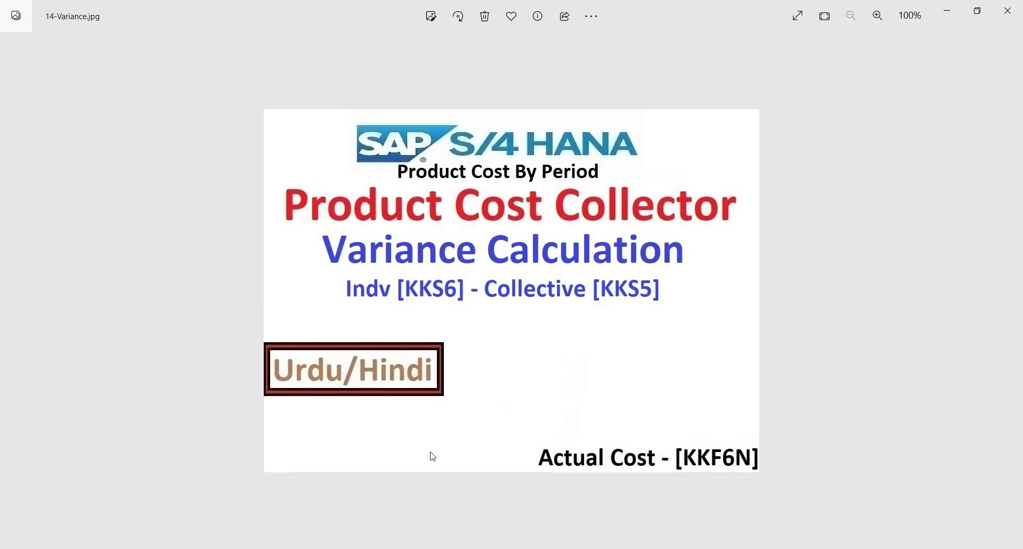